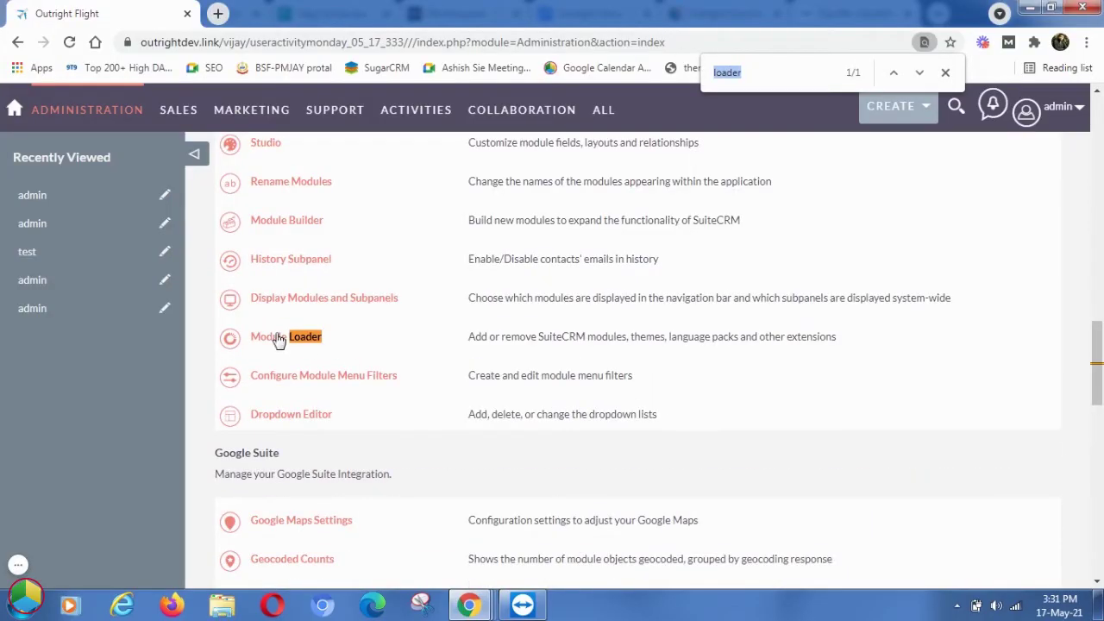
- Open the Module Loader page from the Administration list
left_click(278, 339)
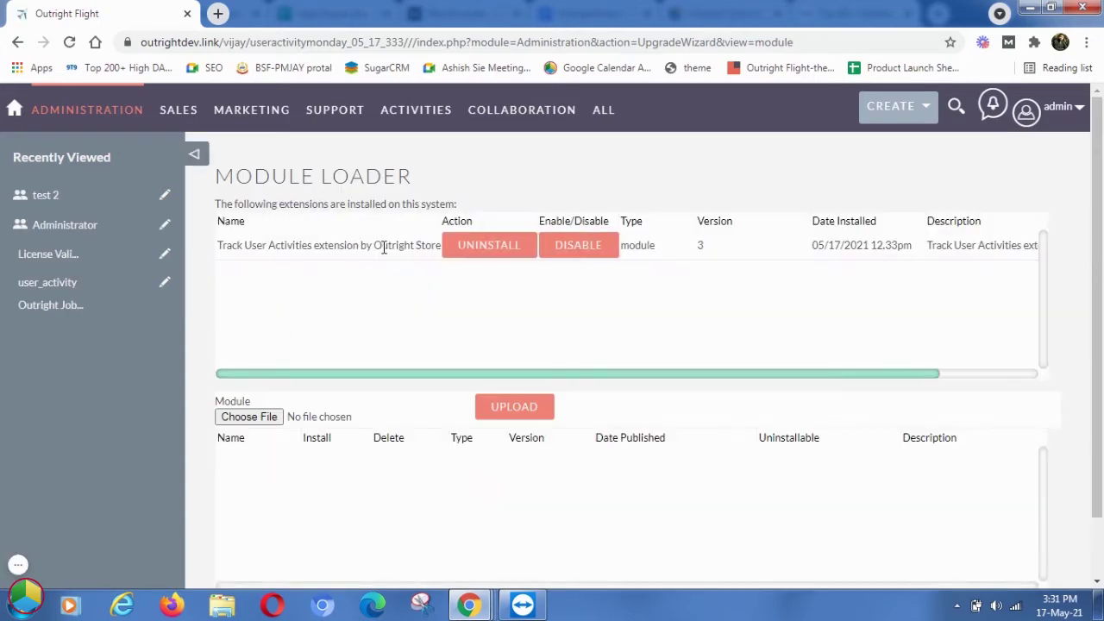
- Return to the Administration page through the user menu's Admin entry
triple_click(384, 248)
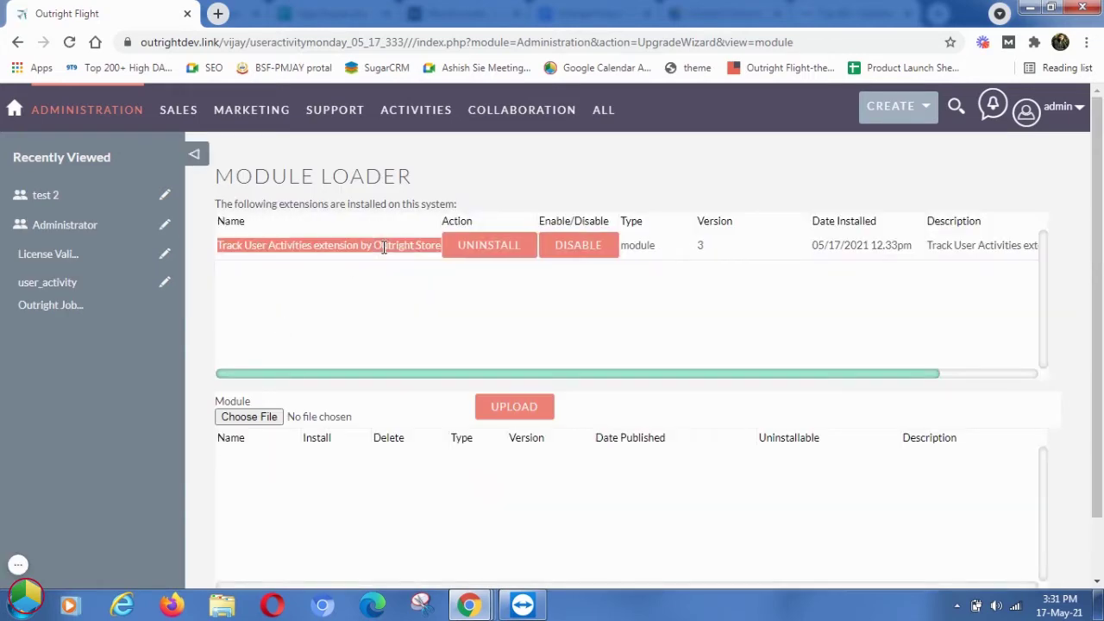
left_click(1024, 121)
left_click(992, 197)
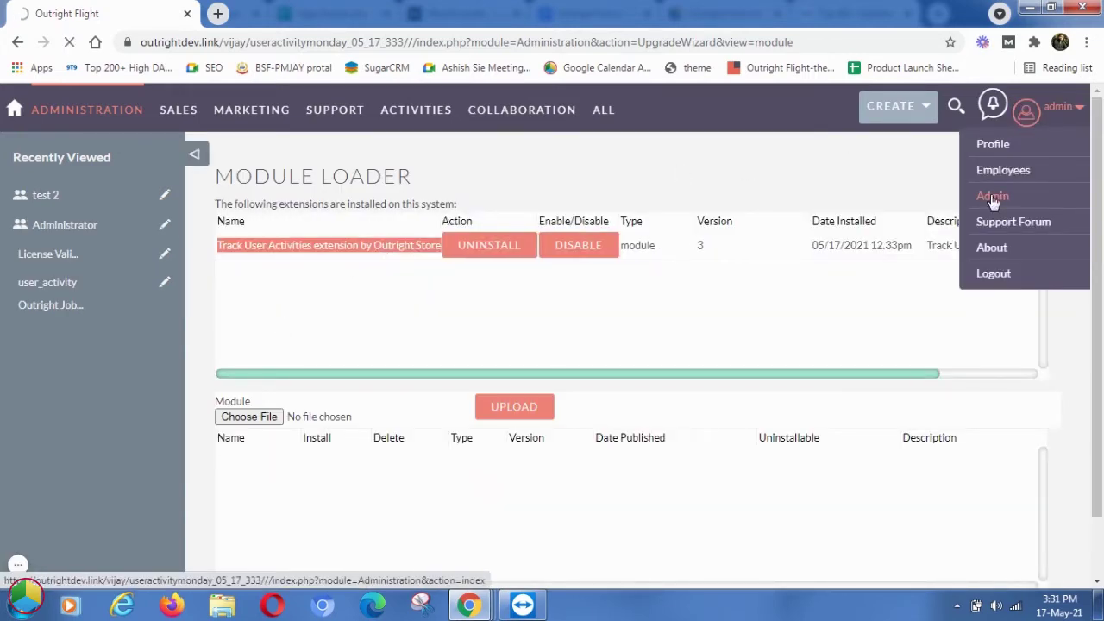
left_click_drag(1094, 158, 1099, 559)
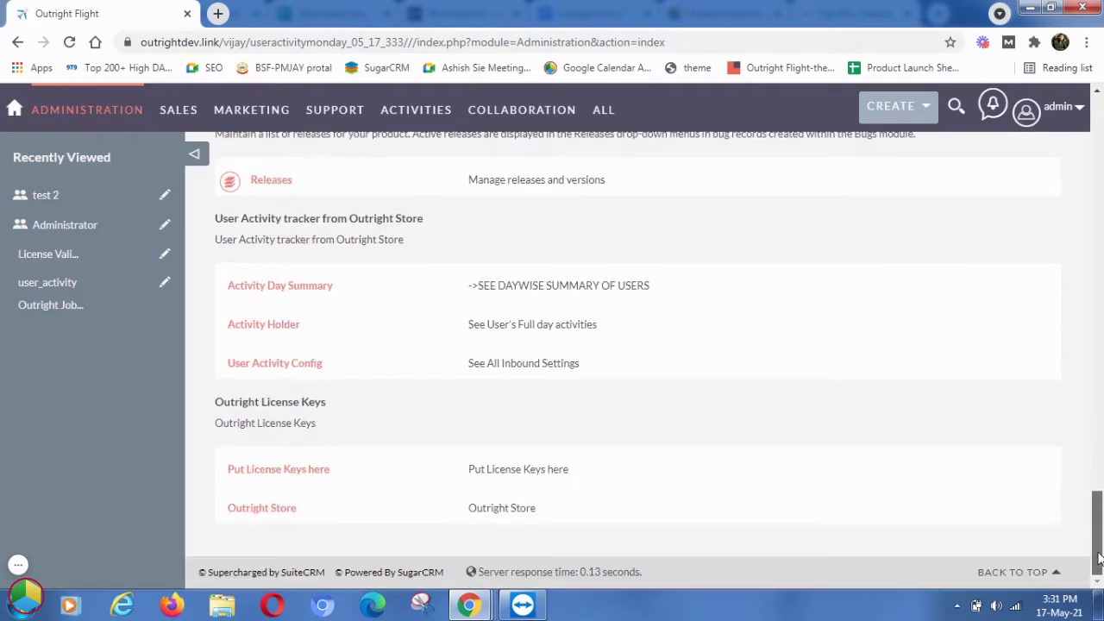
- Confirm the user_activity licence shows verified on the License Keys page, then close that tab
triple_click(419, 221)
triple_click(311, 404)
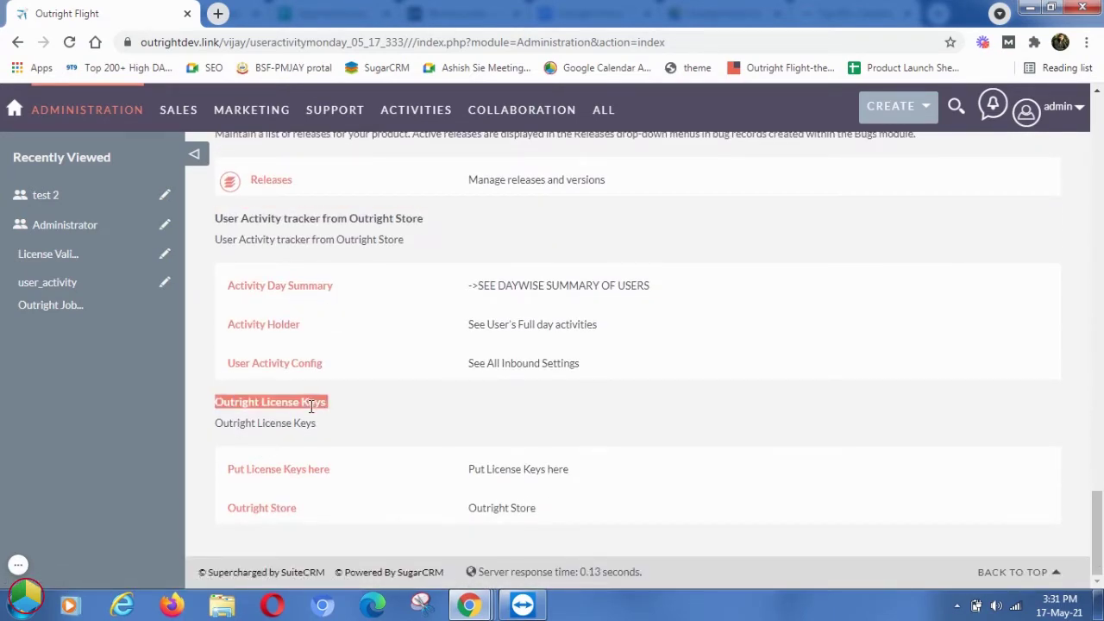
middle_click(274, 472)
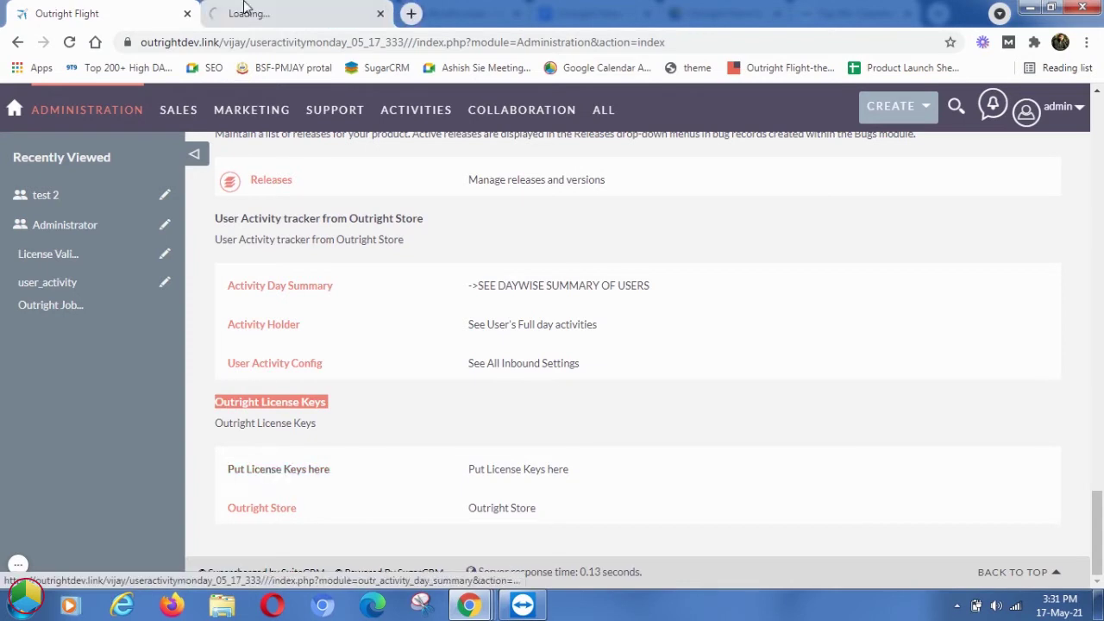
left_click(254, 13)
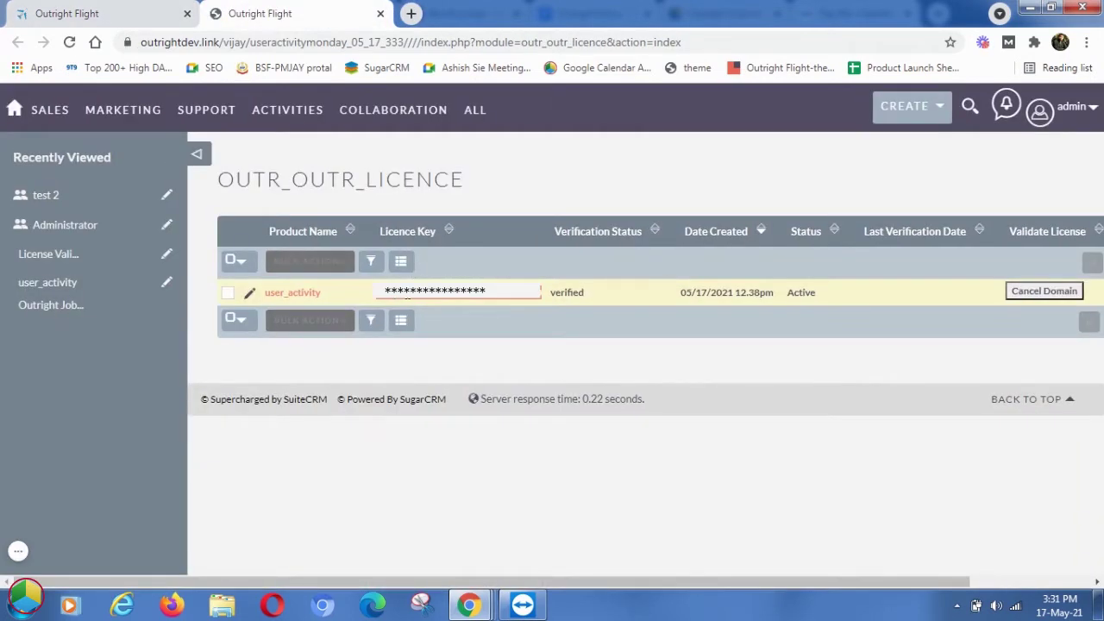
left_click(381, 13)
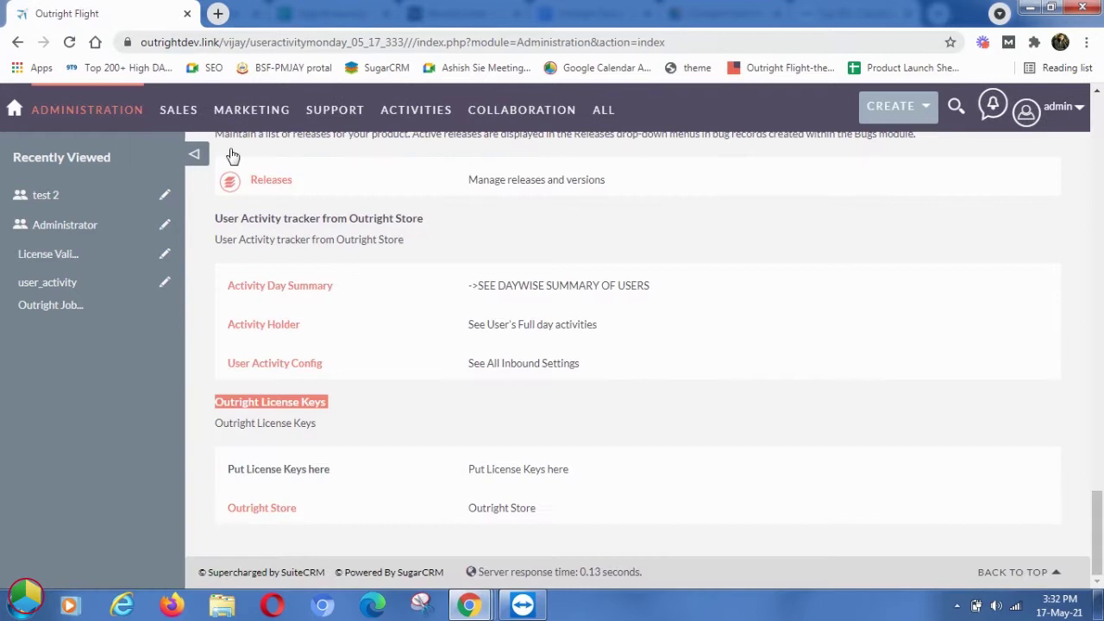
- Set the test2 User Activity Config record's Product Switch to On and save it
left_click(435, 269)
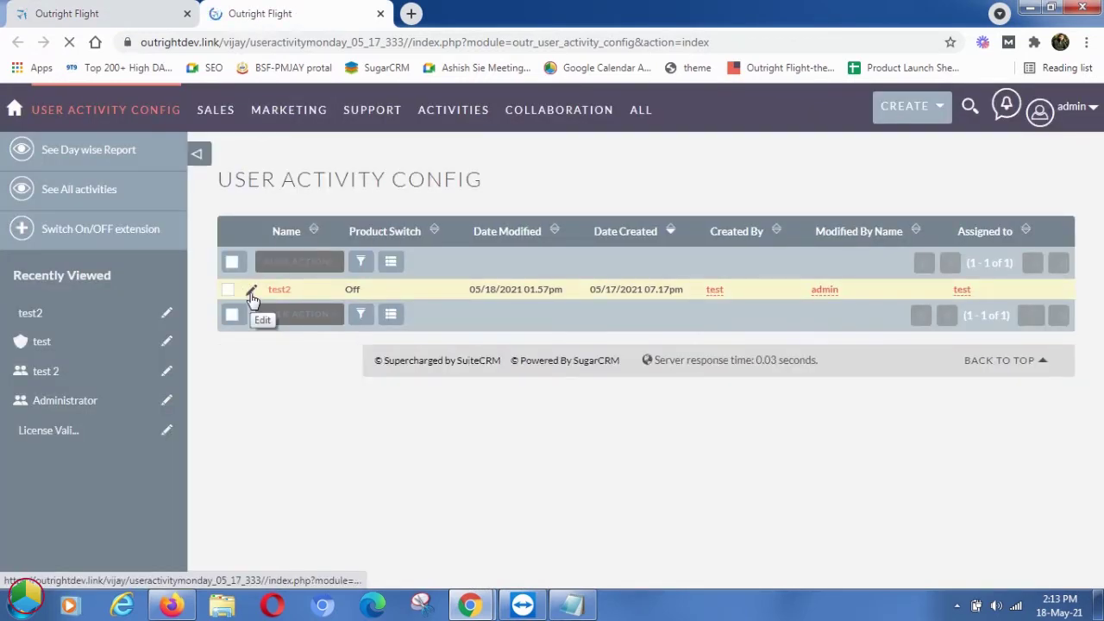
left_click(251, 296)
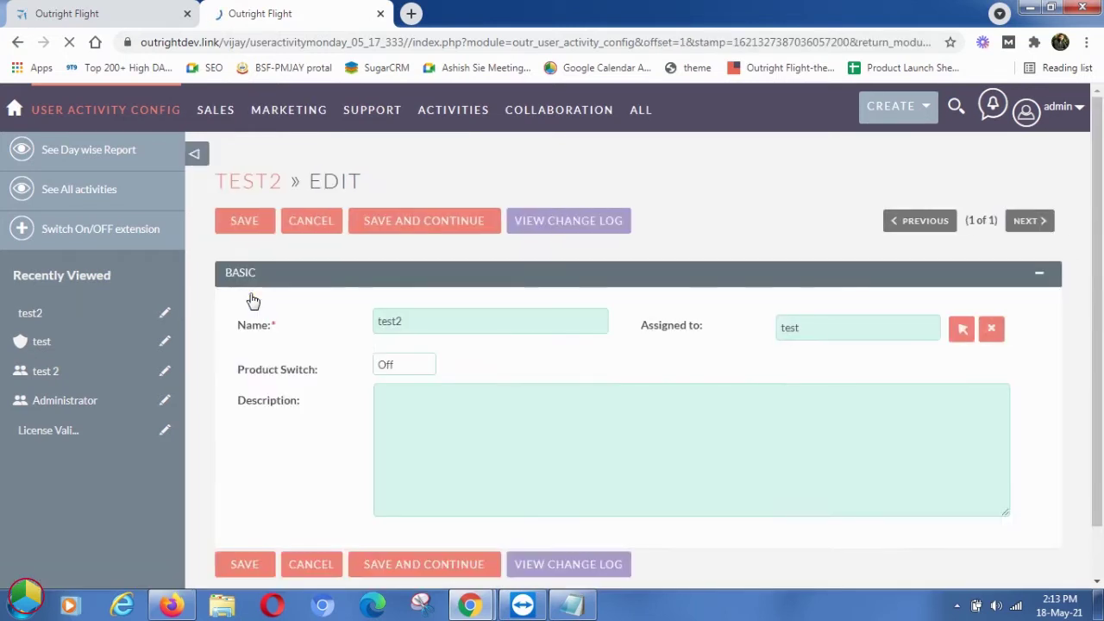
left_click(431, 373)
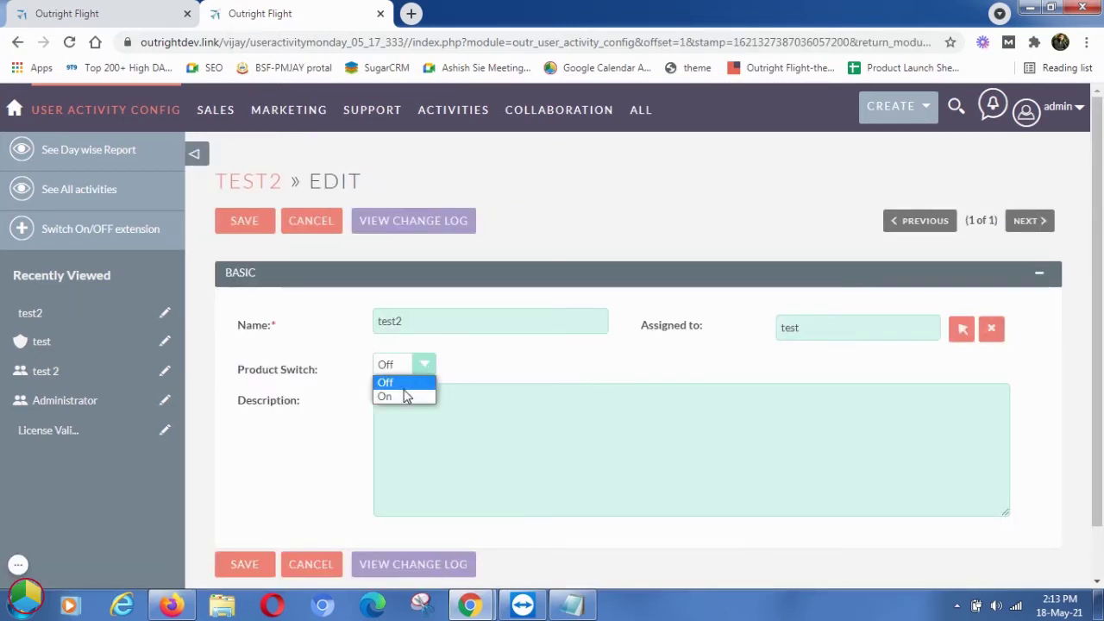
left_click(400, 394)
left_click(243, 223)
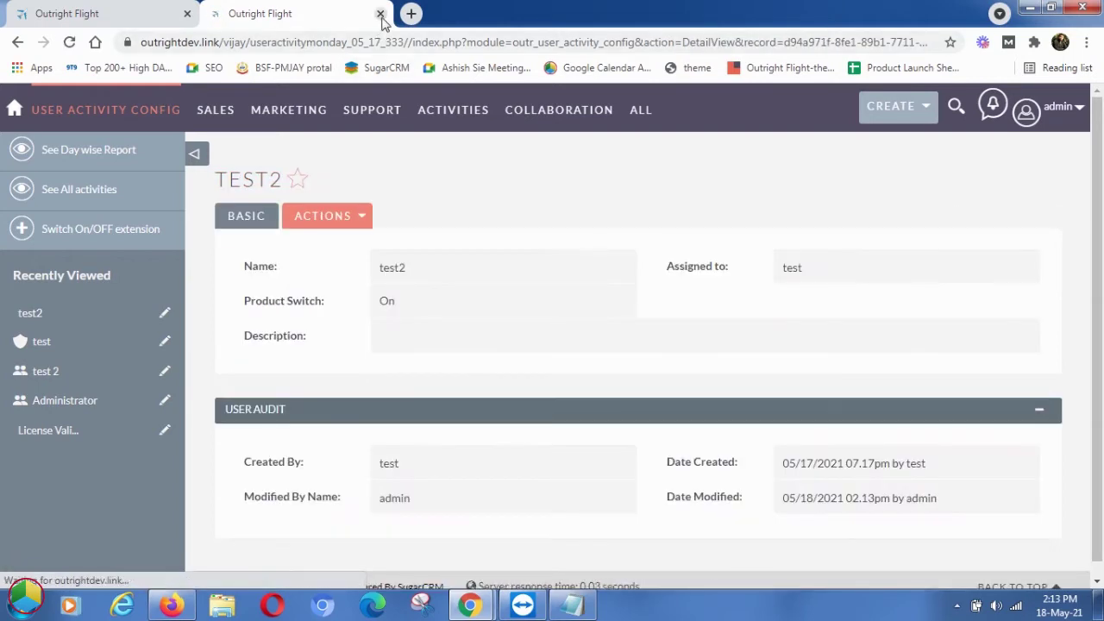
- Open the Activity Day Summary report, then log the test 2 user out in Firefox
left_click(379, 13)
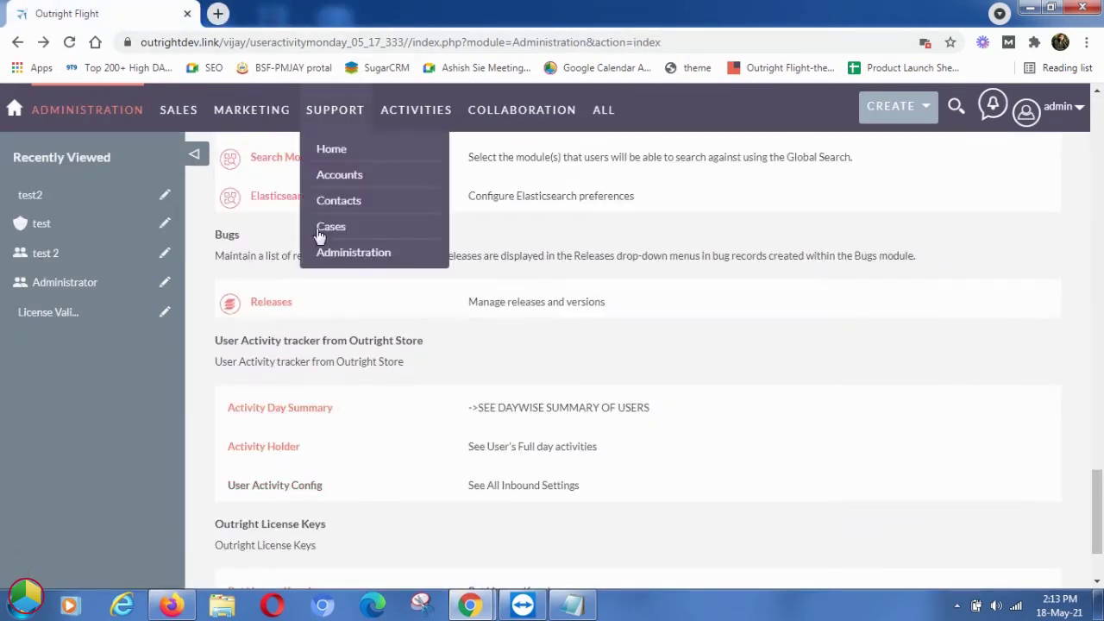
left_click(268, 411)
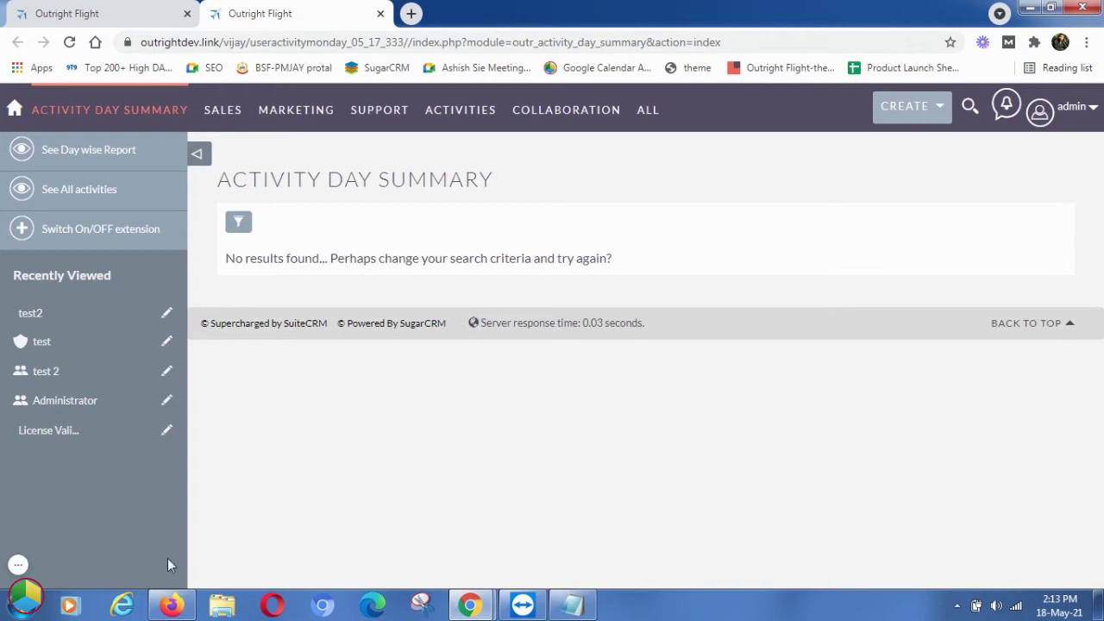
left_click(172, 605)
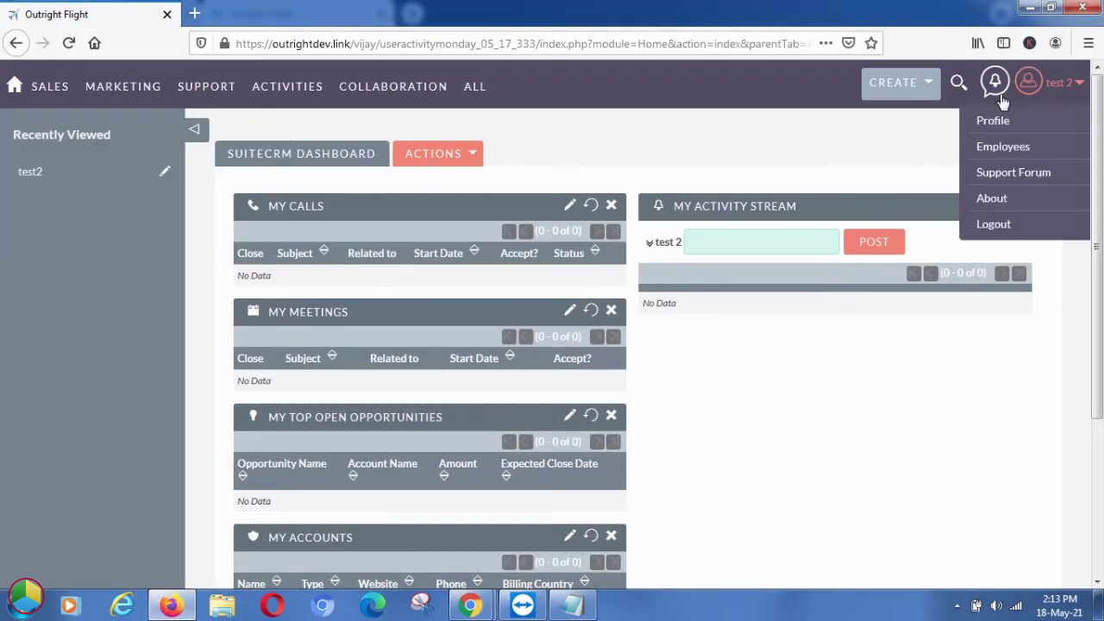
mouse_move(1054, 94)
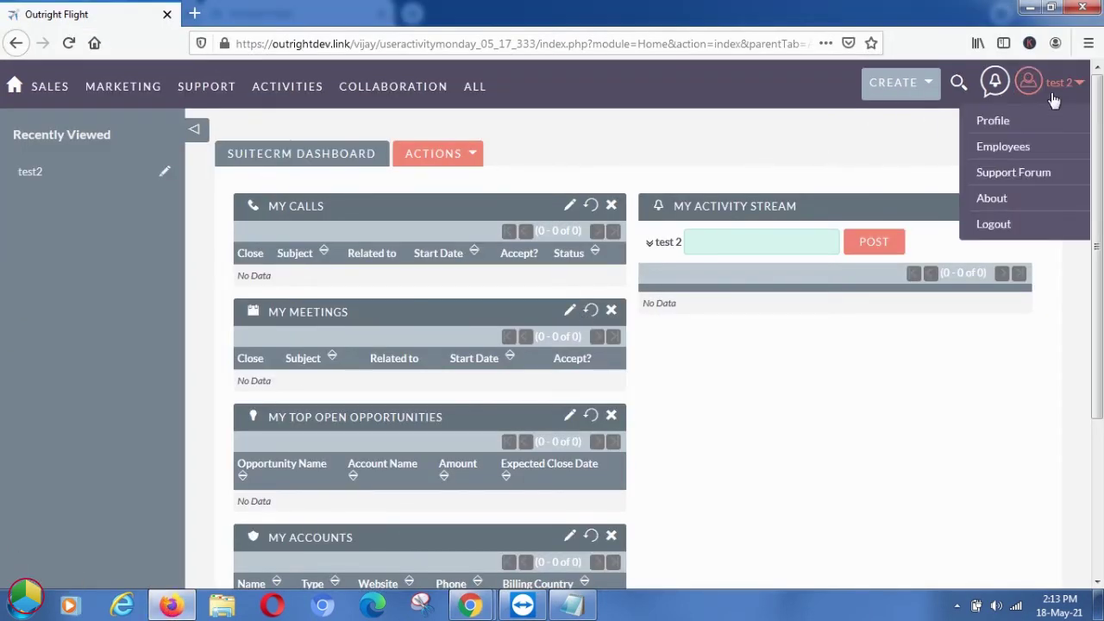
left_click(992, 224)
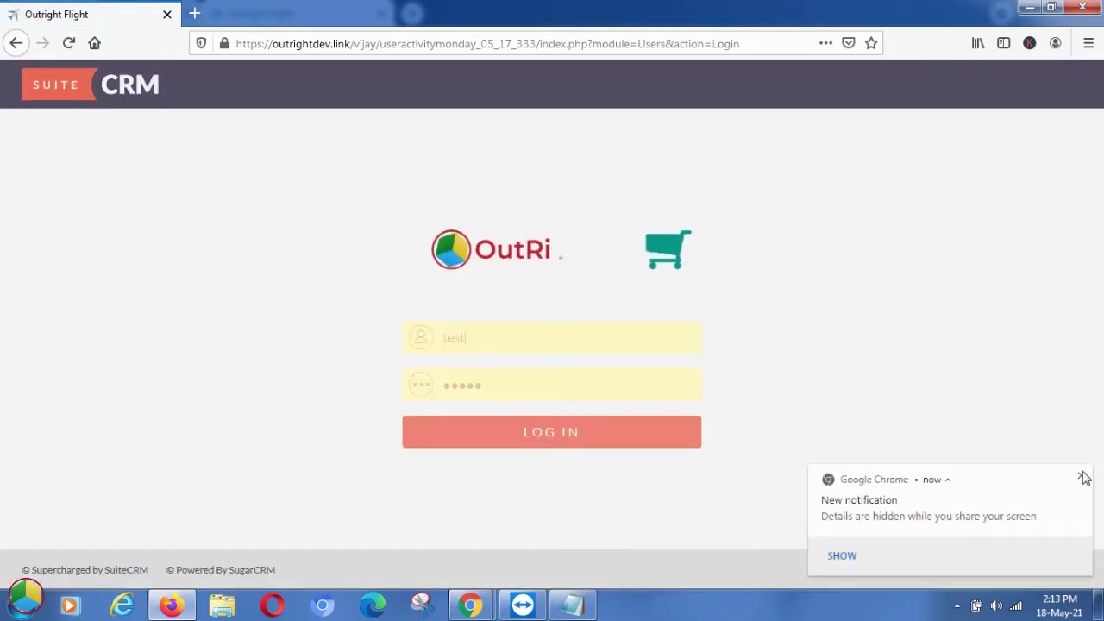
left_click(1080, 475)
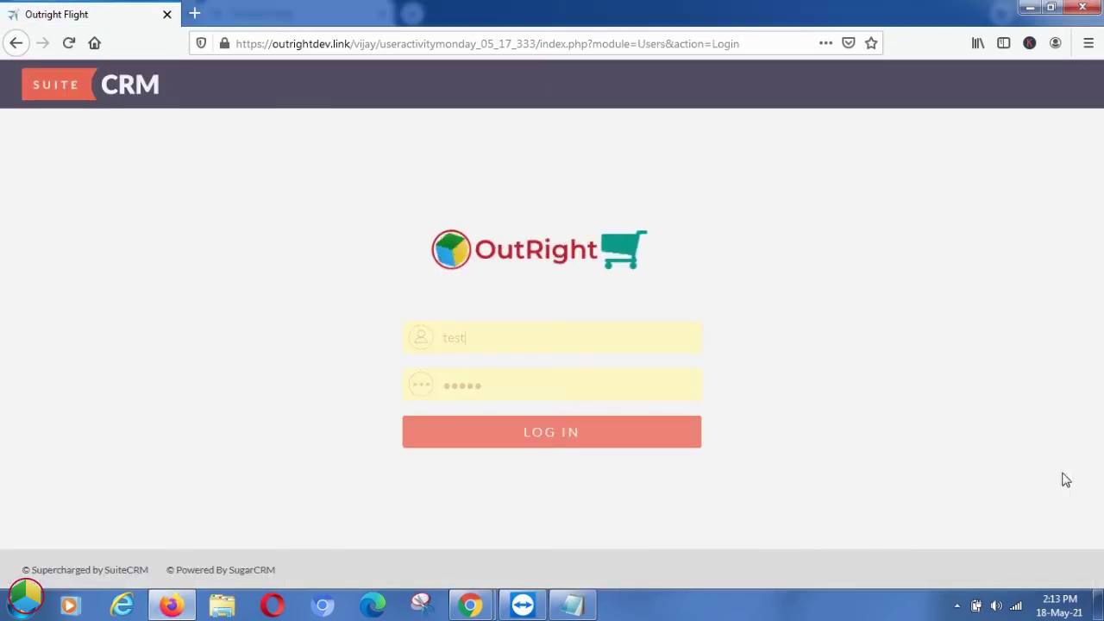
mouse_move(470, 605)
left_click(424, 540)
right_click(389, 445)
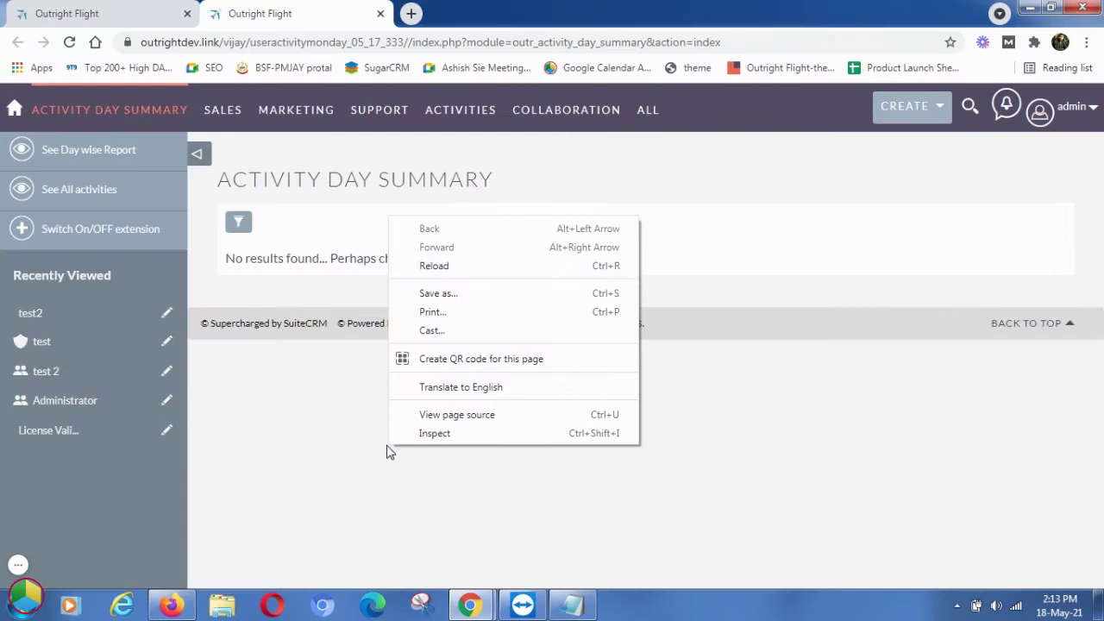
left_click(451, 270)
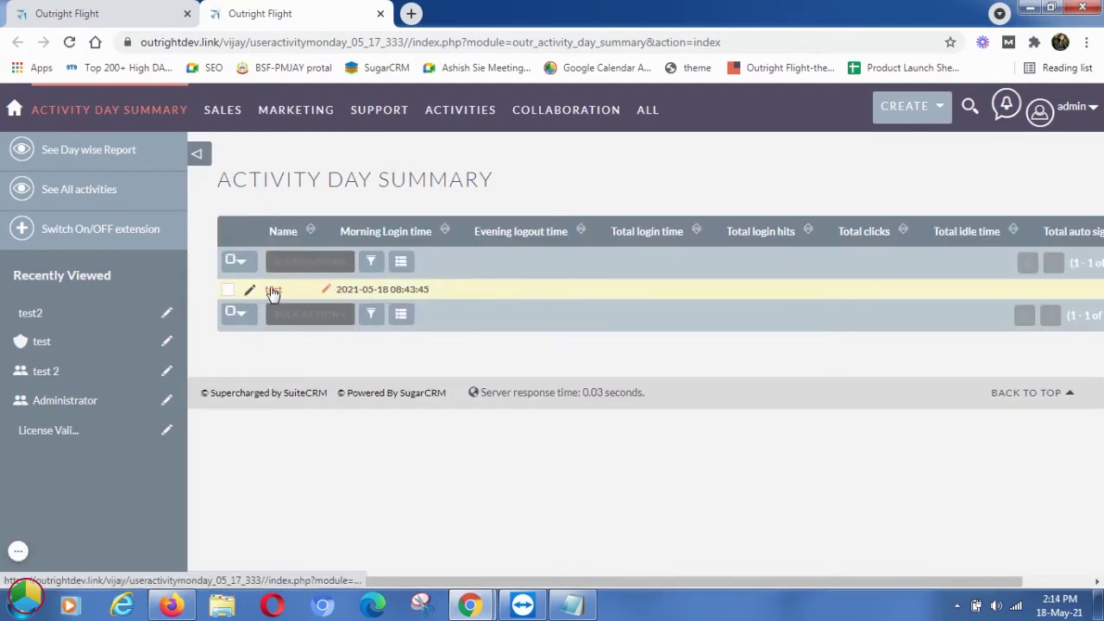
left_click(272, 292)
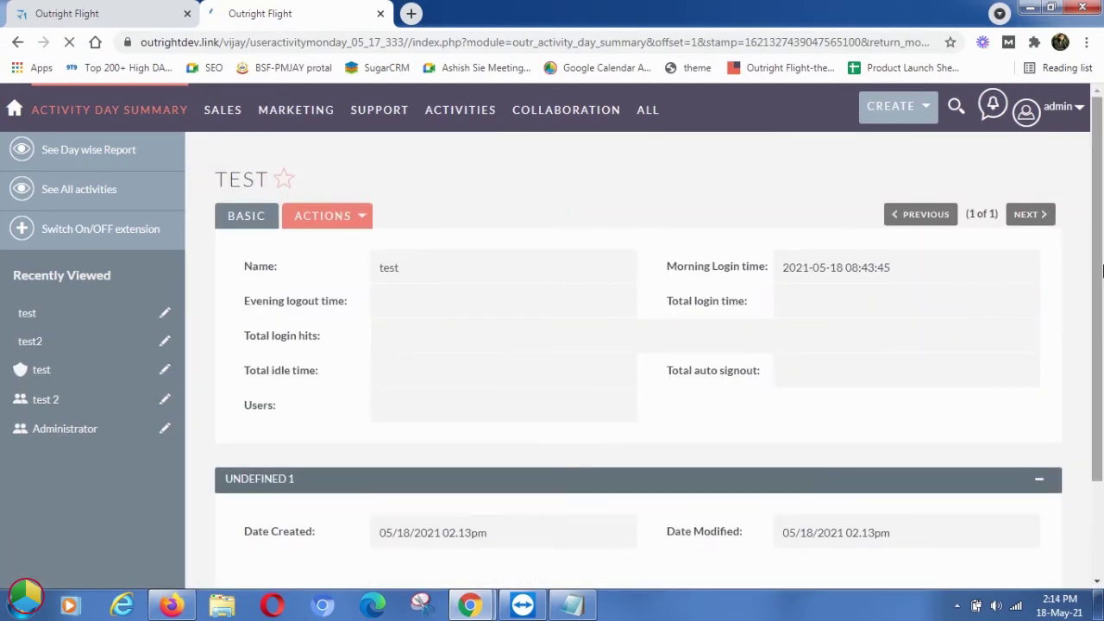
scroll(1102, 446, "down", 2)
left_click(1038, 507)
scroll(856, 542, "down", 1)
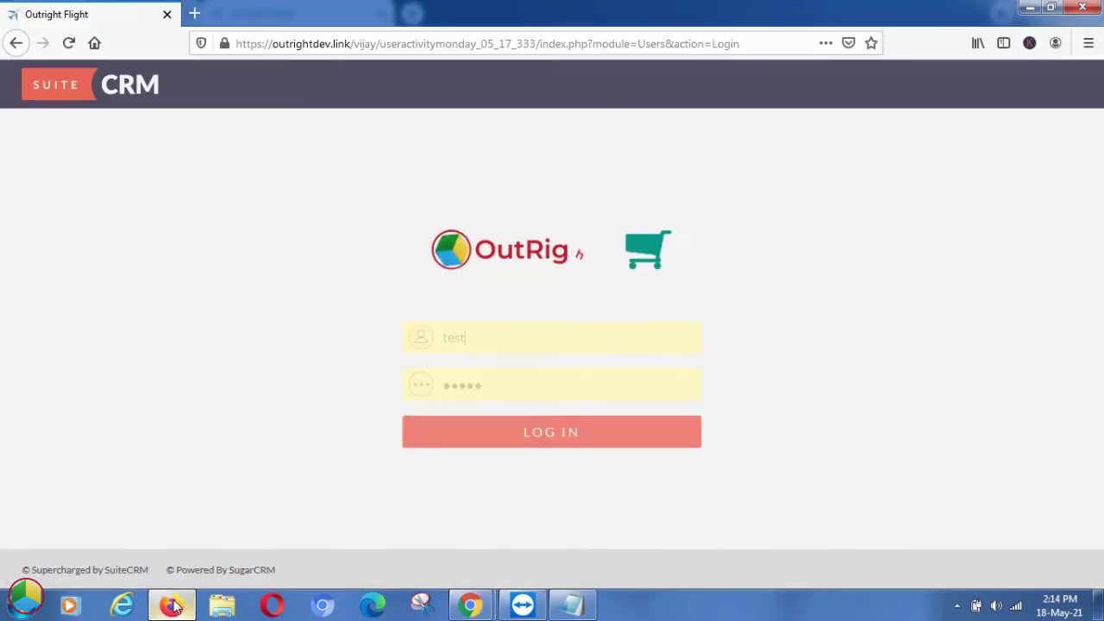
left_click(507, 439)
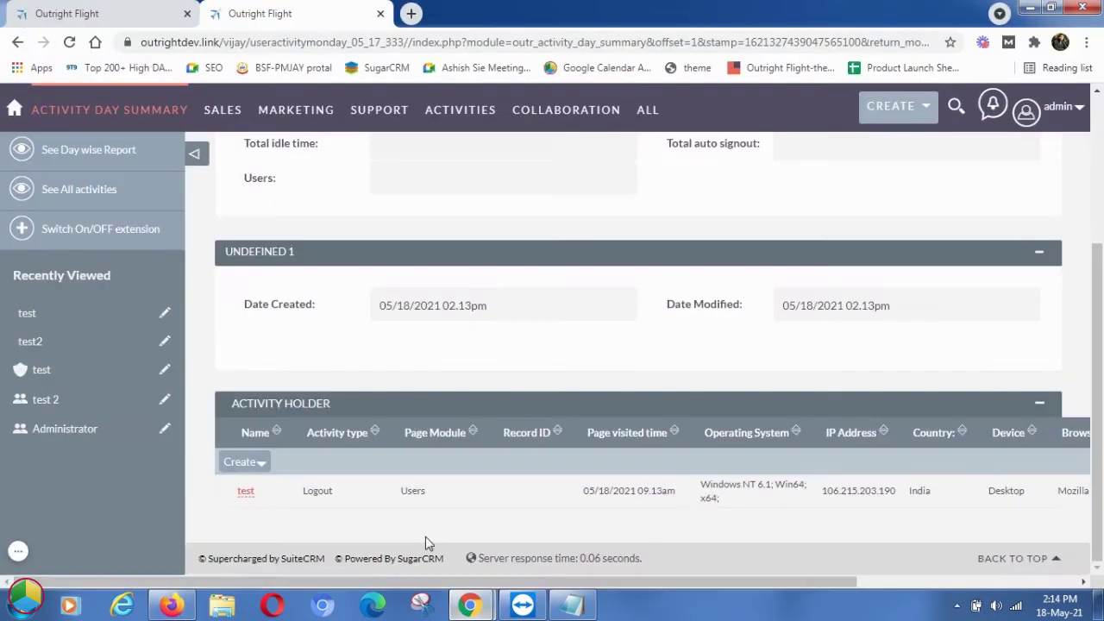
key("F5")
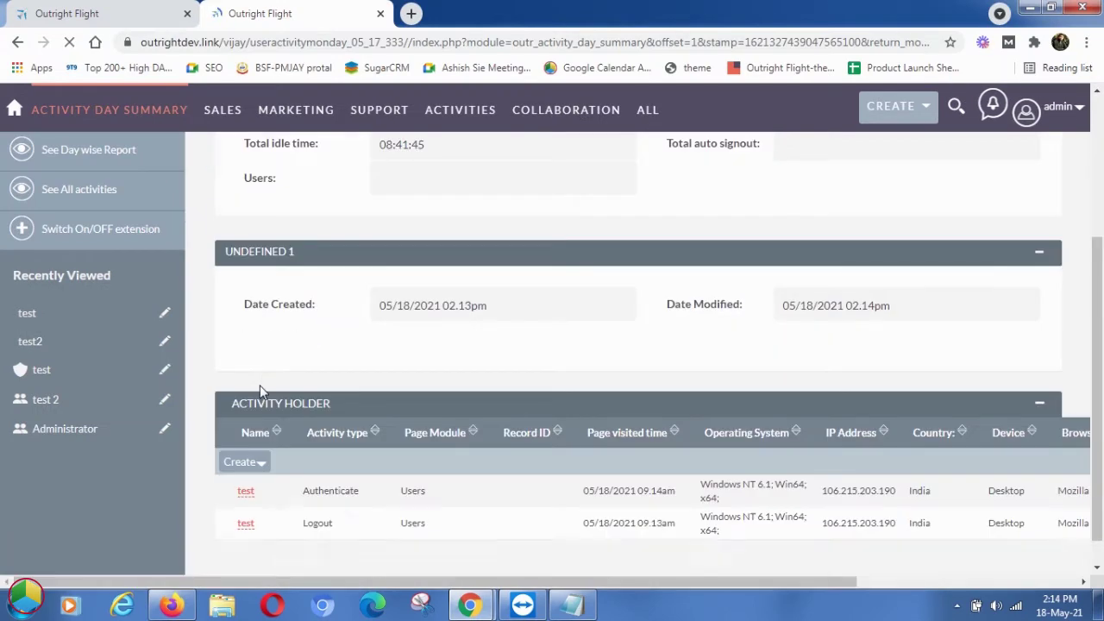
scroll(339, 483, "down", 1)
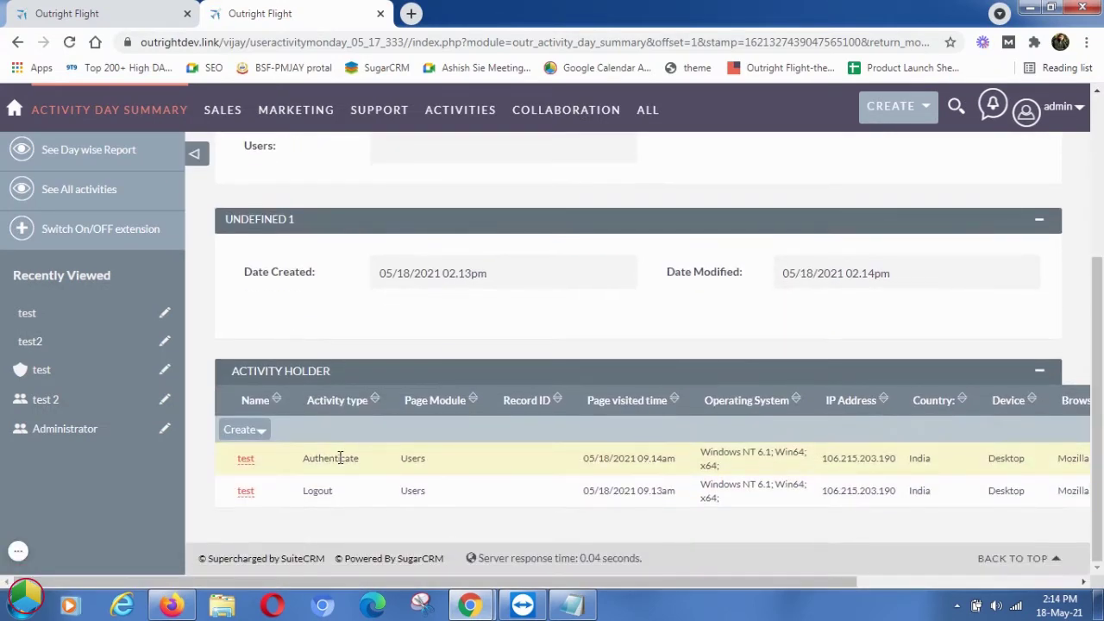
scroll(695, 462, "right", 3)
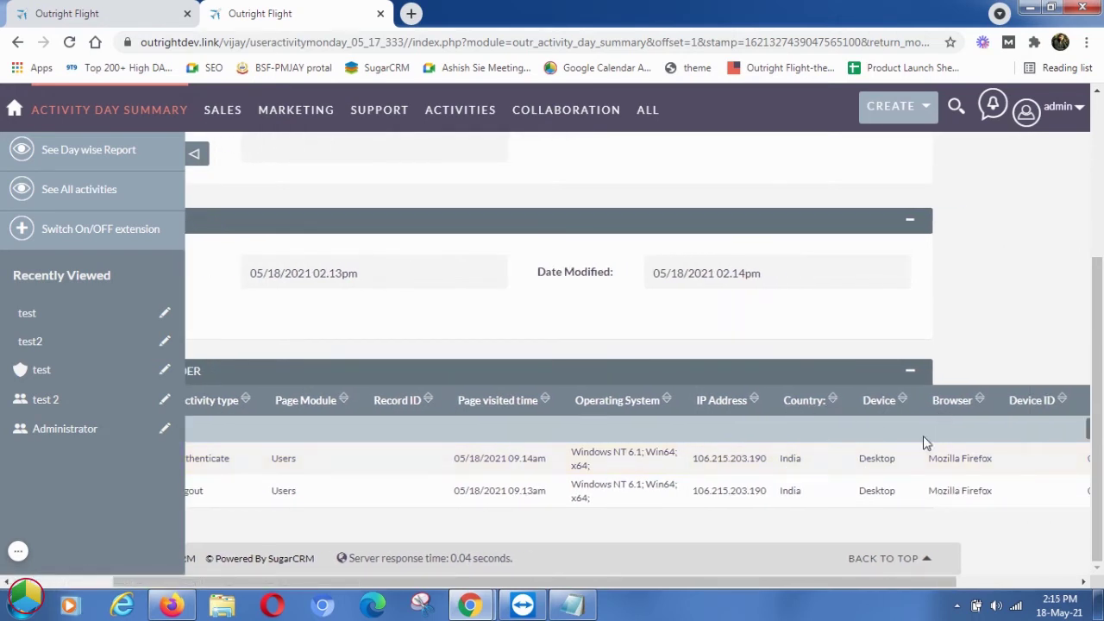
scroll(949, 453, "right", 4)
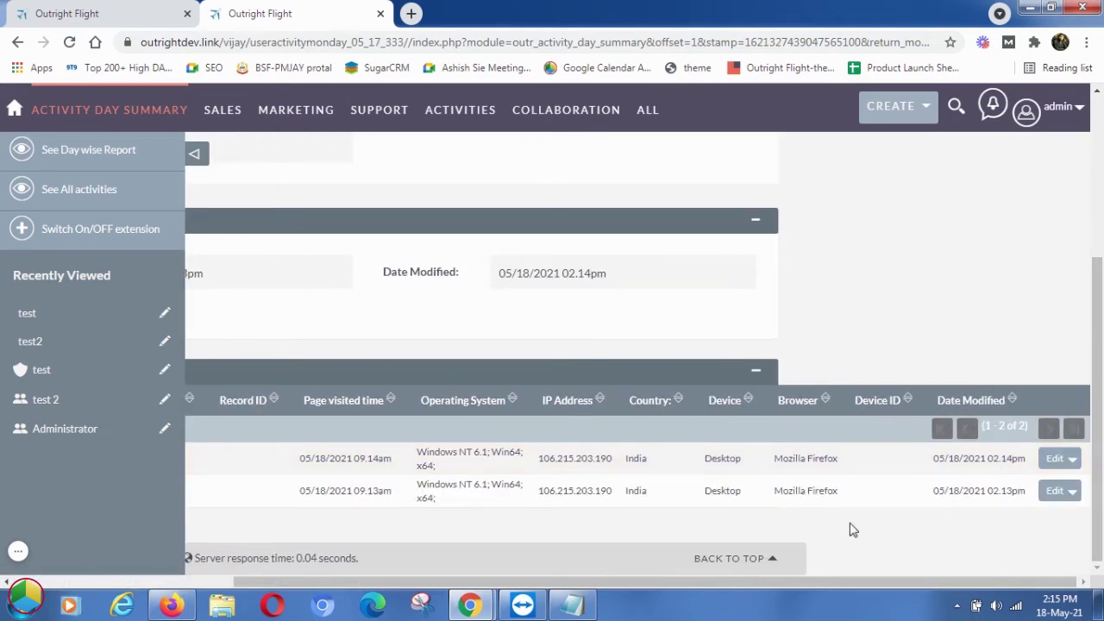
scroll(852, 530, "left", 7)
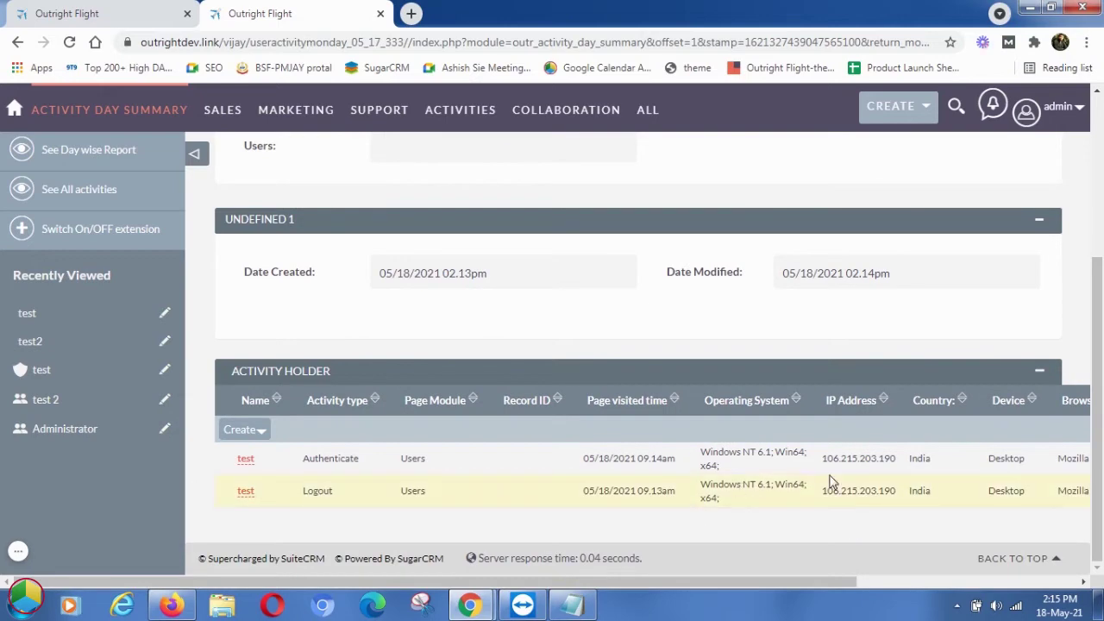
scroll(1100, 364, "up", 2)
scroll(1100, 364, "down", 2)
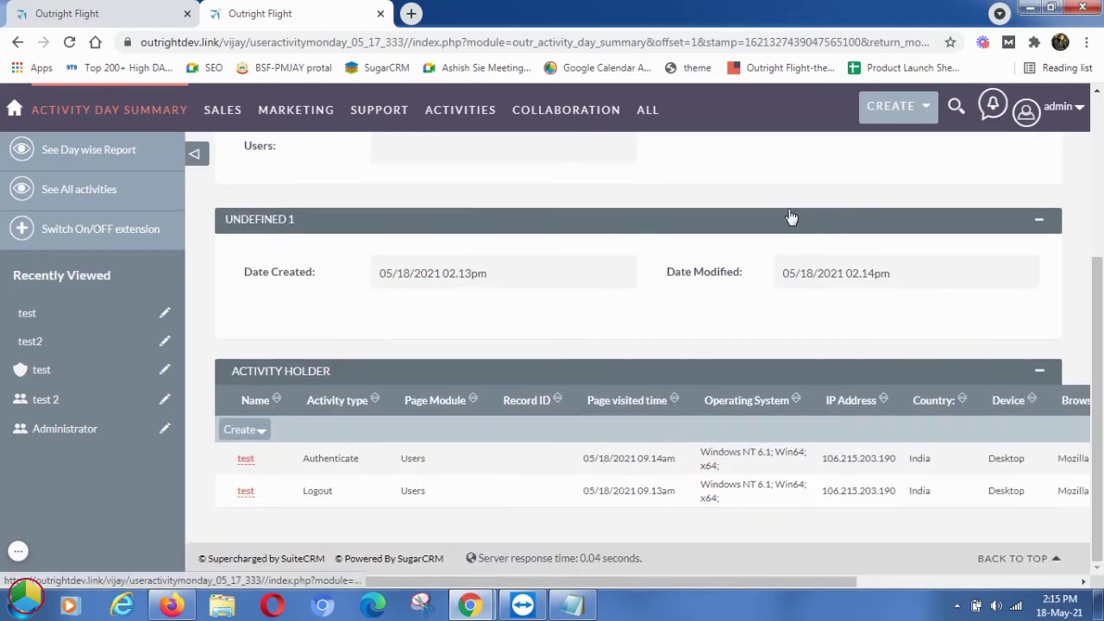
- Open the Contacts module in the second user's Firefox session
left_click(179, 545)
mouse_move(183, 90)
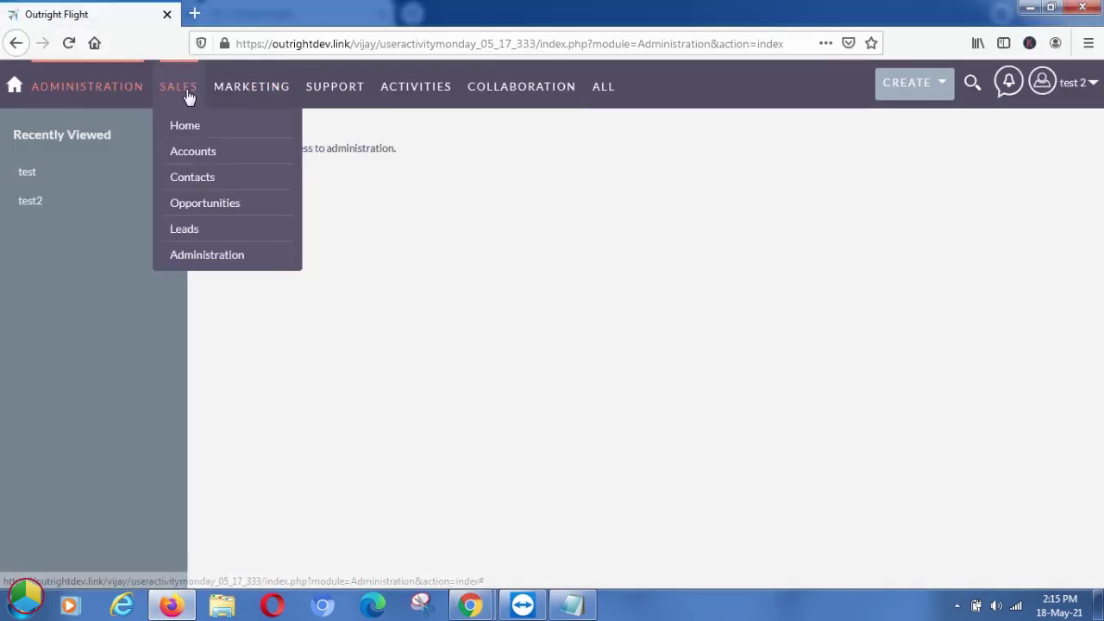
left_click(181, 179)
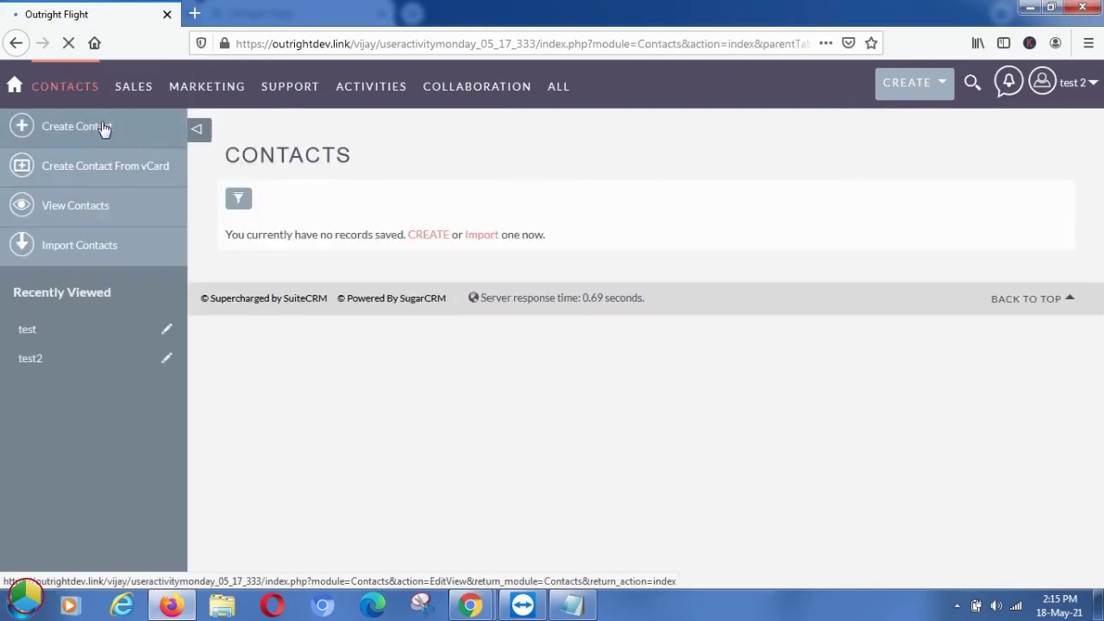
- Reload the admin's Activity Day Summary to show the new Contacts index visit
mouse_move(470, 604)
left_click(434, 552)
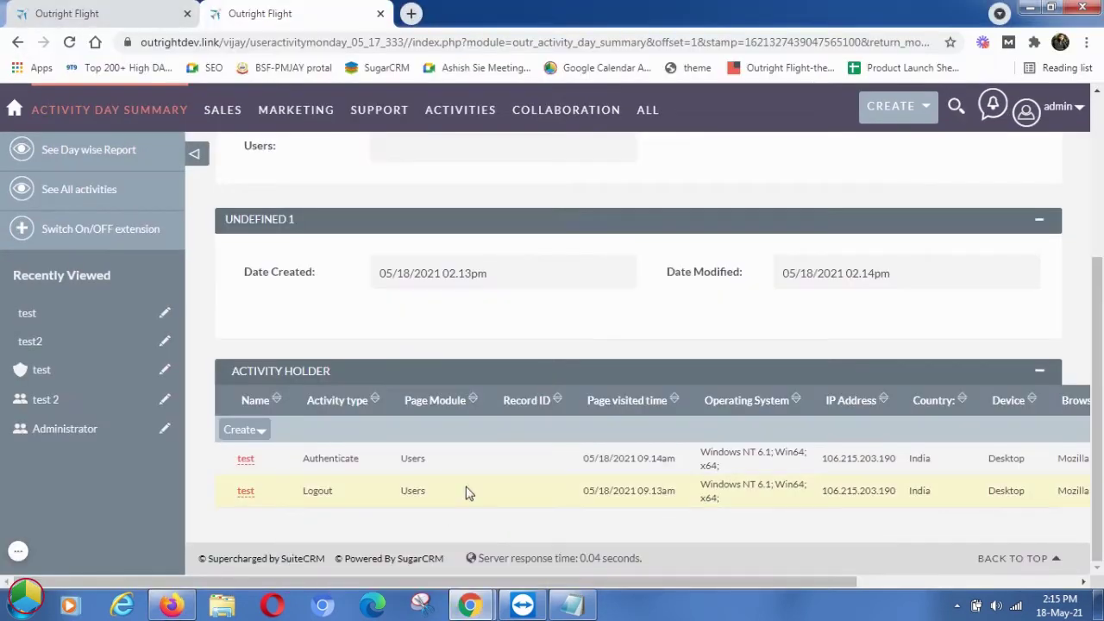
right_click(386, 333)
left_click(420, 385)
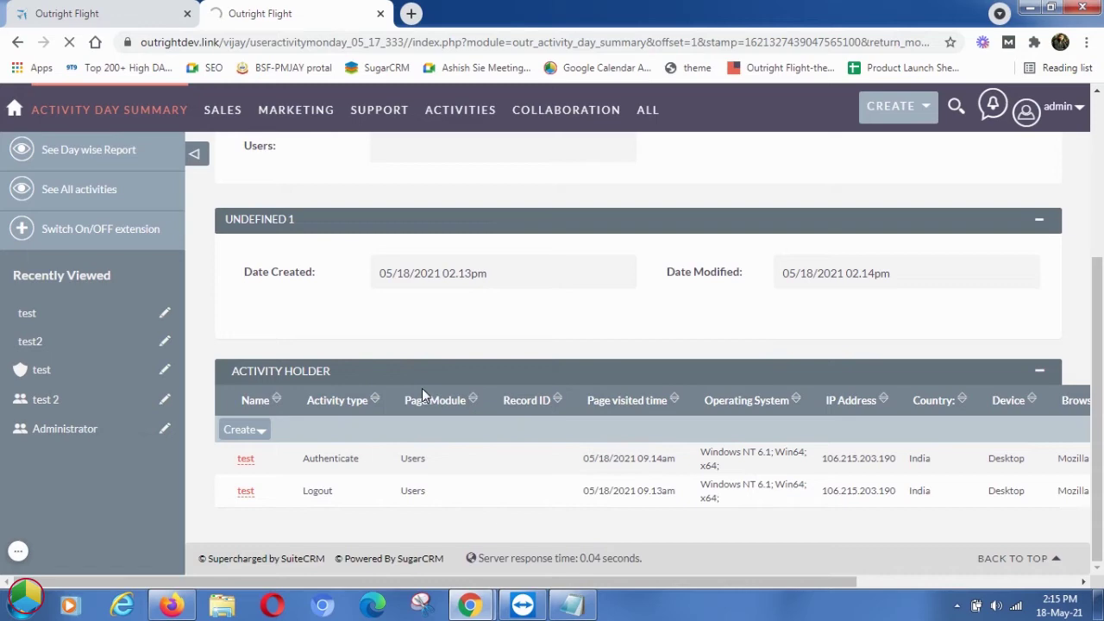
scroll(431, 414, "down", 3)
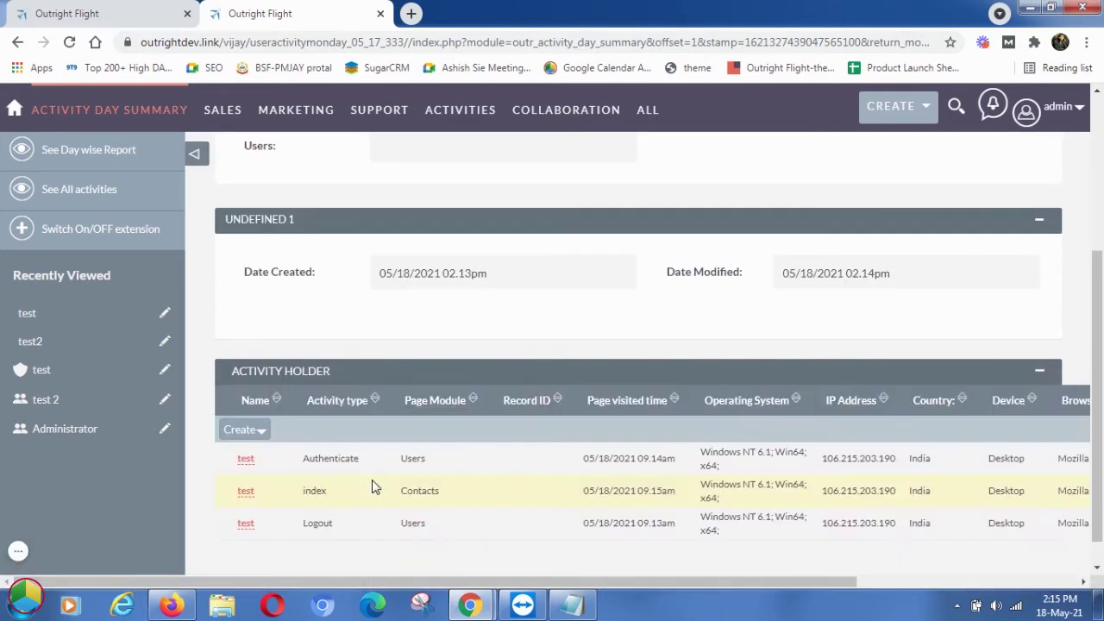
- Start a new contact in Firefox and place the cursor in First Name
left_click(171, 606)
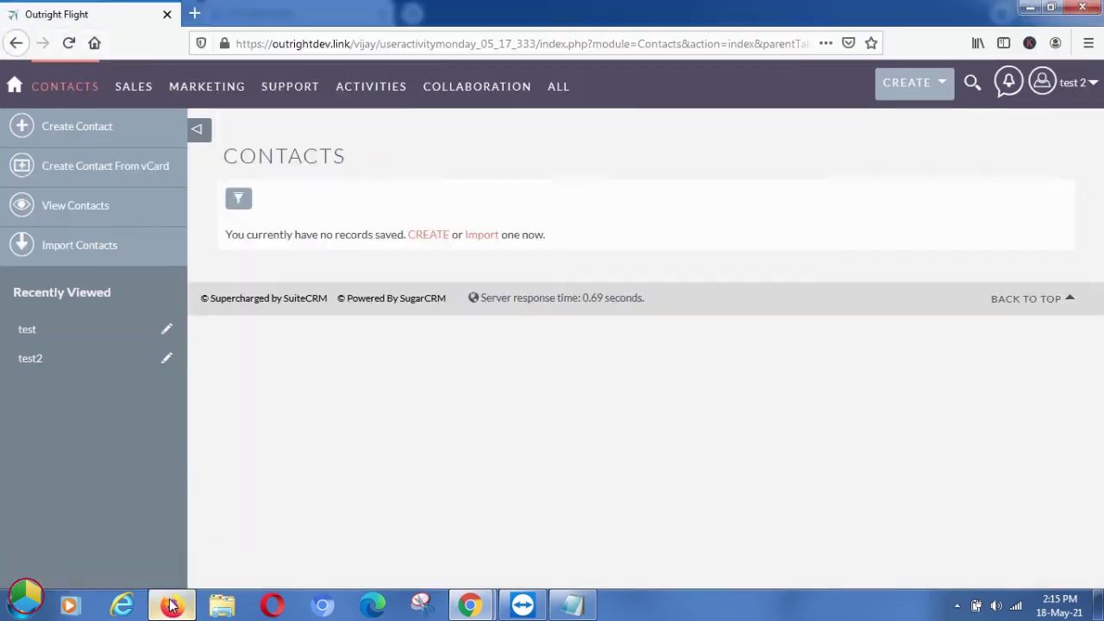
left_click(108, 142)
left_click(559, 301)
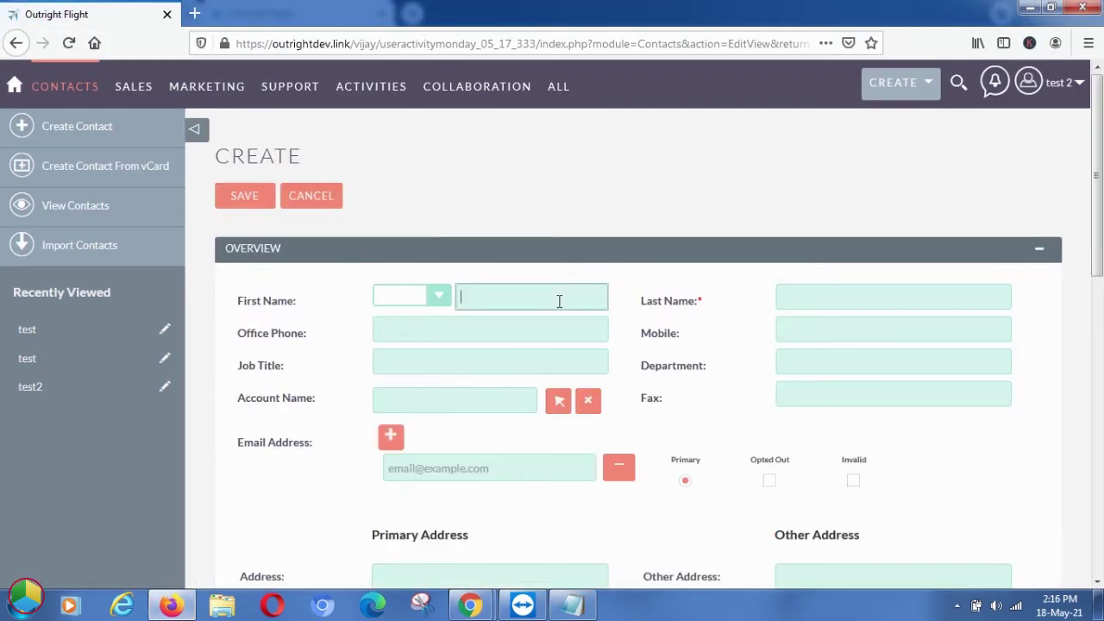
- Save contact teste 2 and review its Create, Save and DetailView entries in the summary
left_click(246, 197)
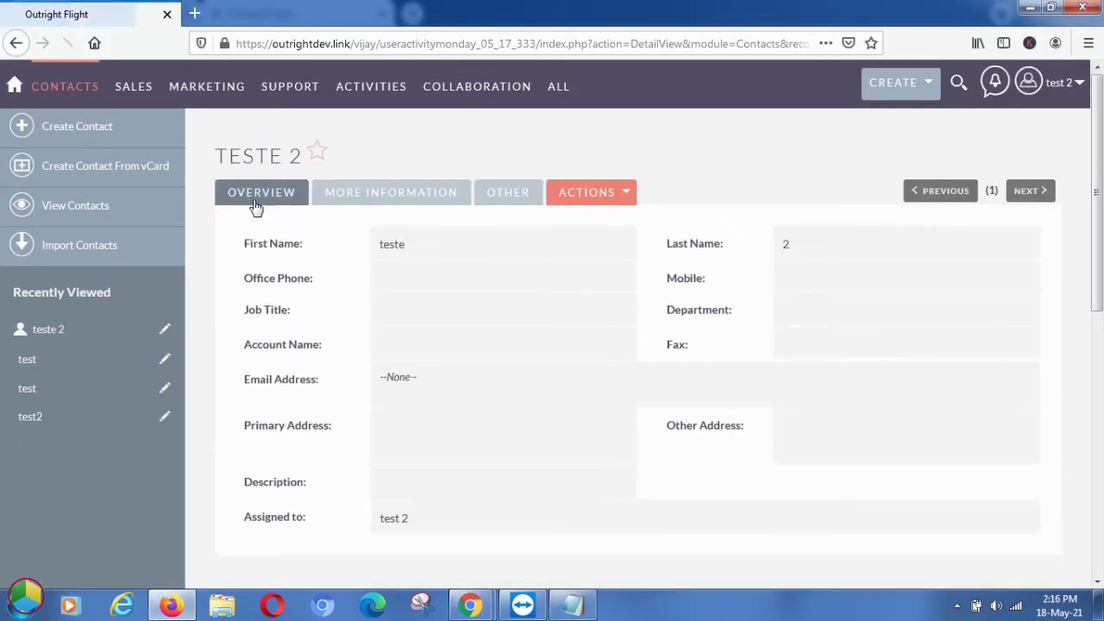
left_click(470, 607)
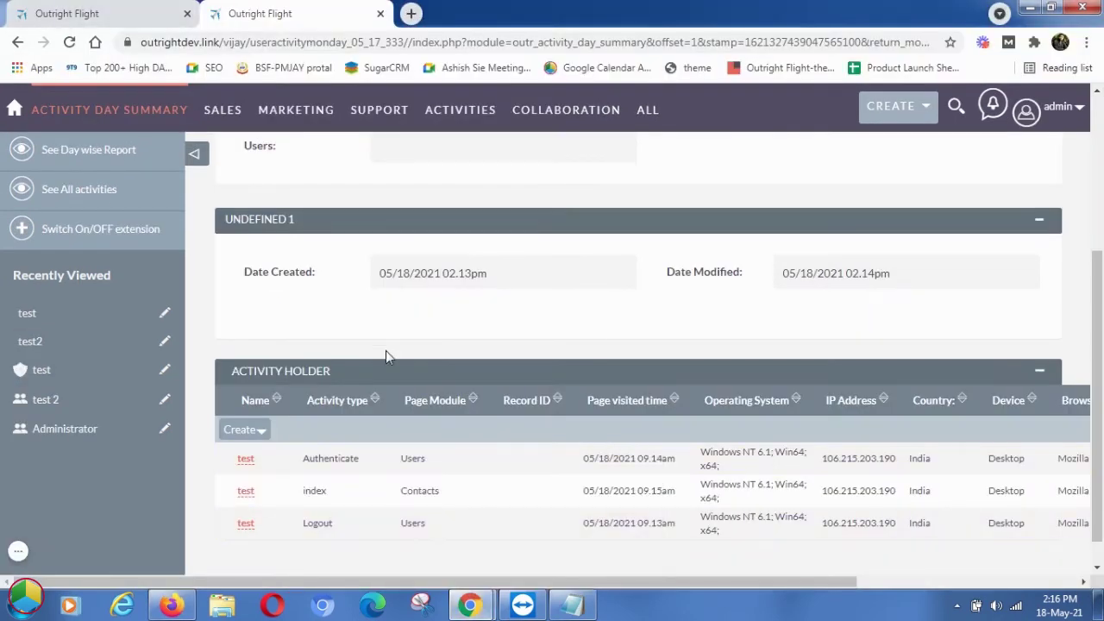
right_click(206, 345)
key("Escape")
scroll(928, 475, "down", 1)
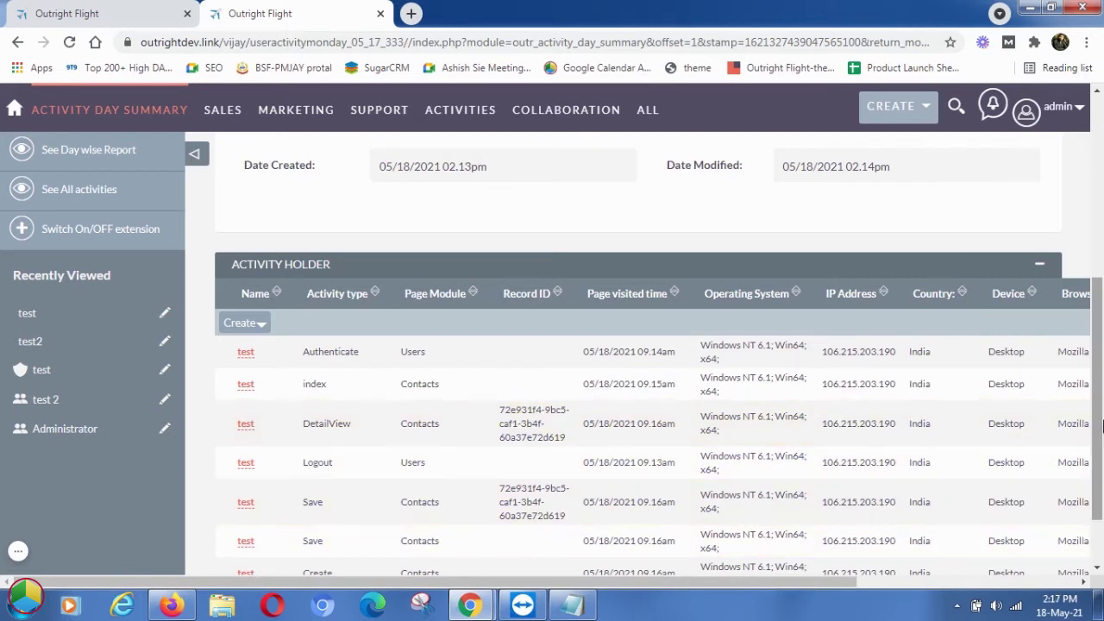
scroll(431, 540, "down", 1)
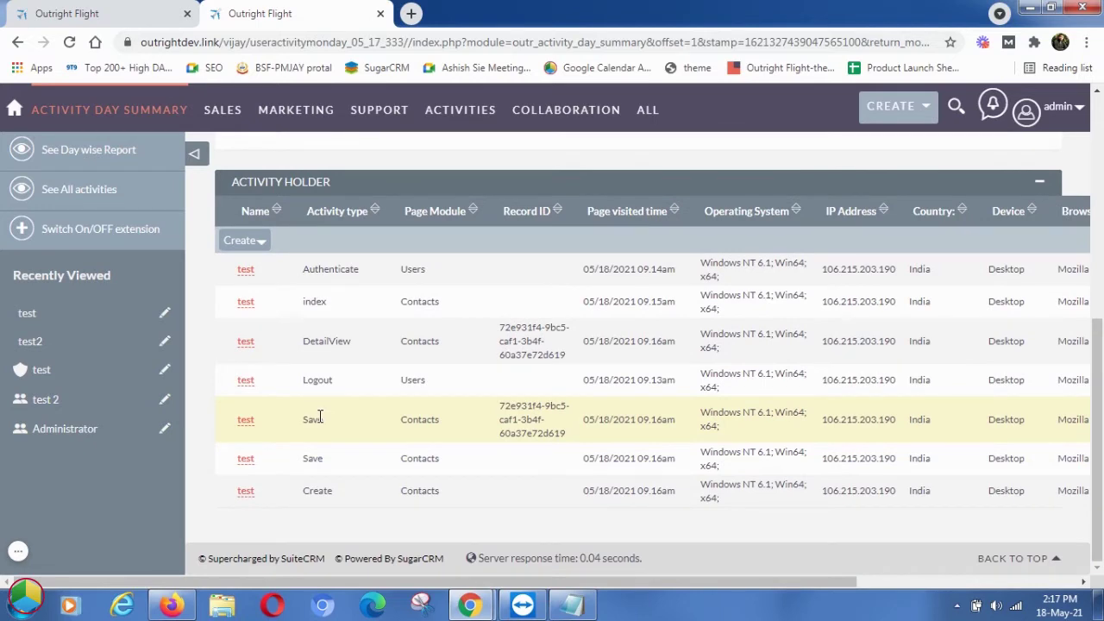
- Open Sales > Accounts in a new tab and reload the Activity Holder list
mouse_move(223, 110)
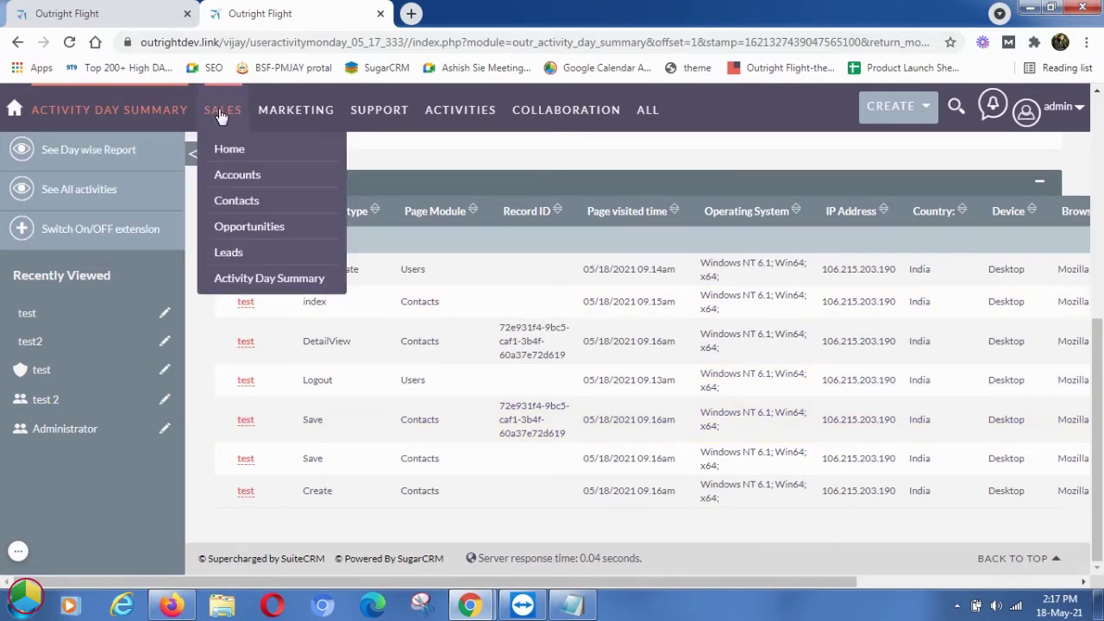
middle_click(224, 176)
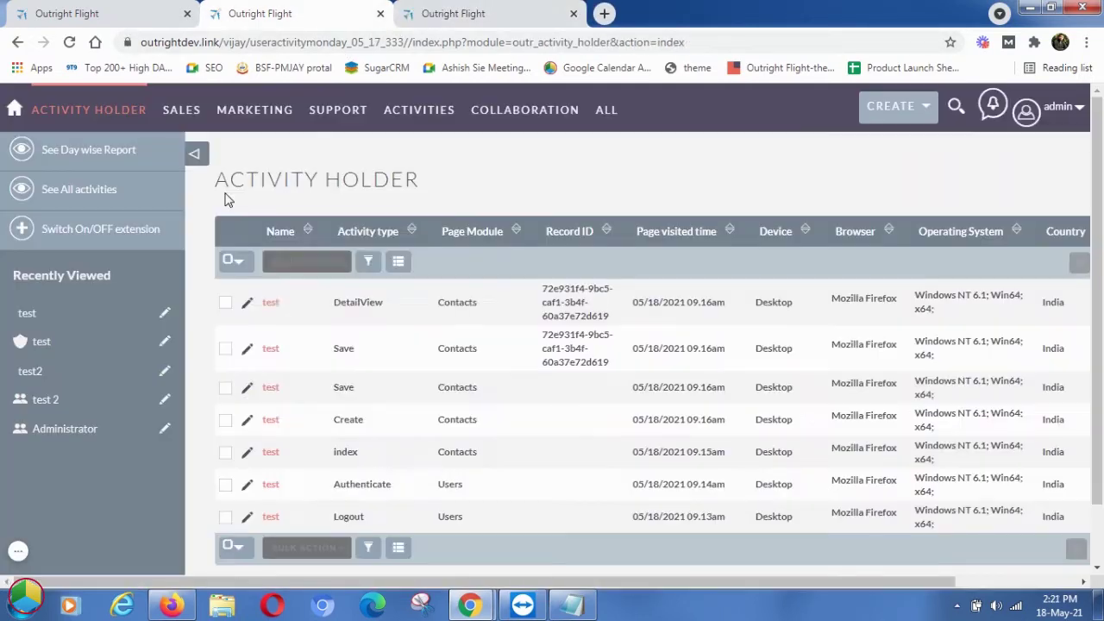
right_click(229, 203)
left_click(269, 243)
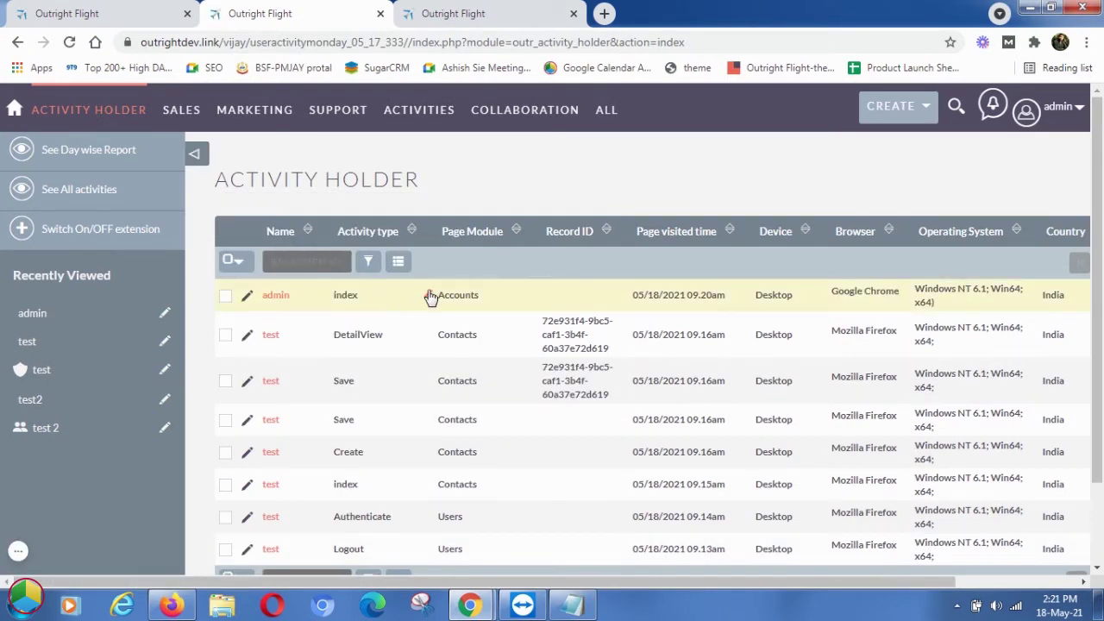
- Rename the account test to Tested and save it
left_click(500, 10)
left_click(255, 293)
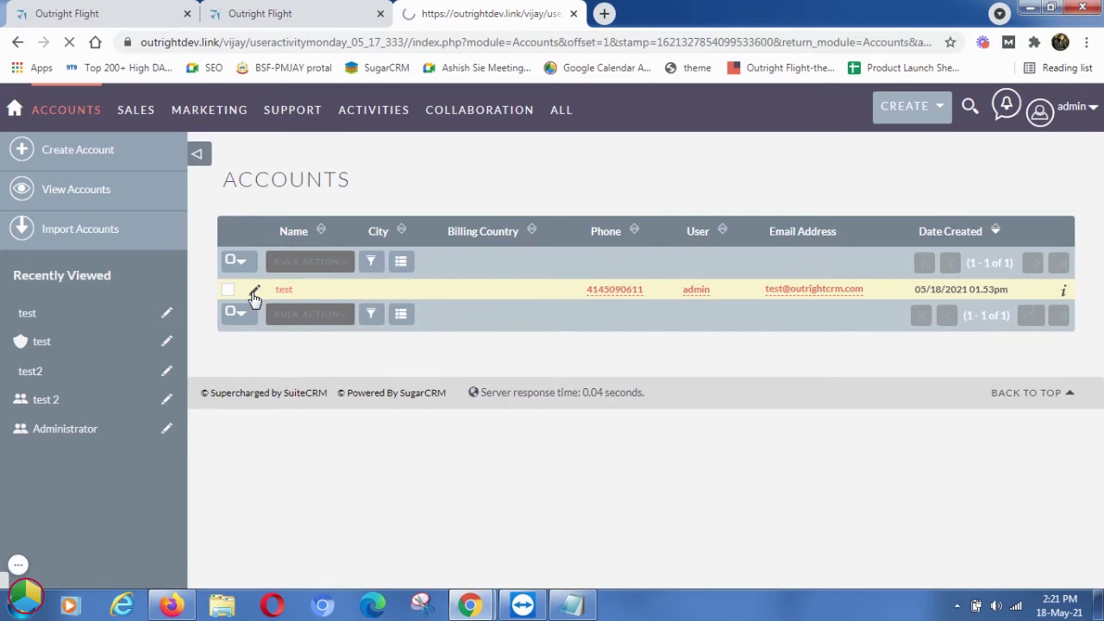
left_click(512, 321)
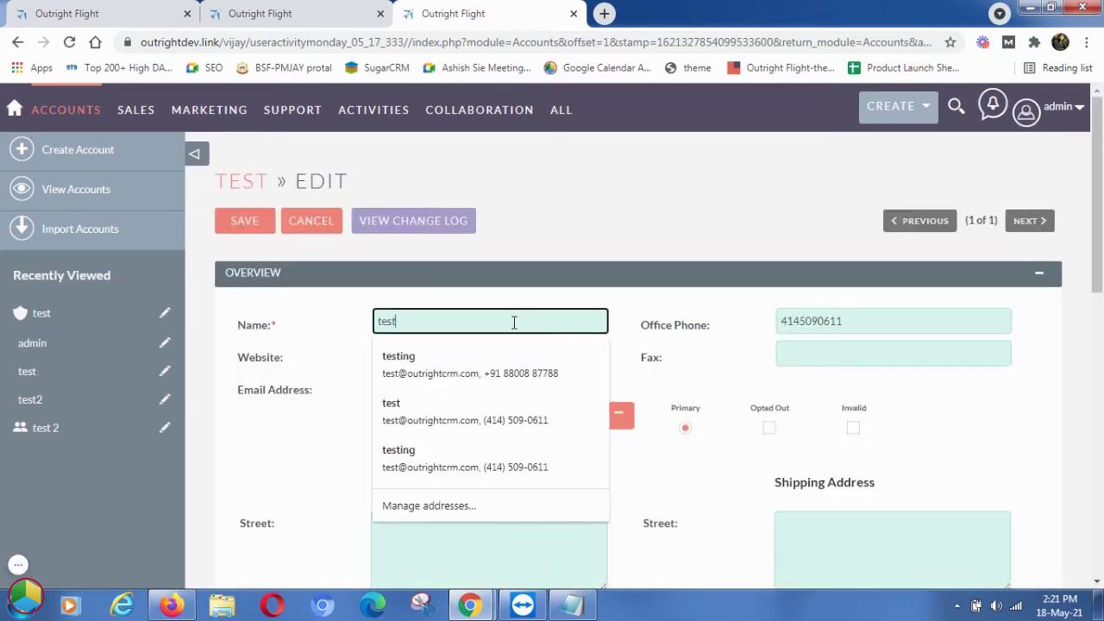
type("ed")
left_click(398, 354)
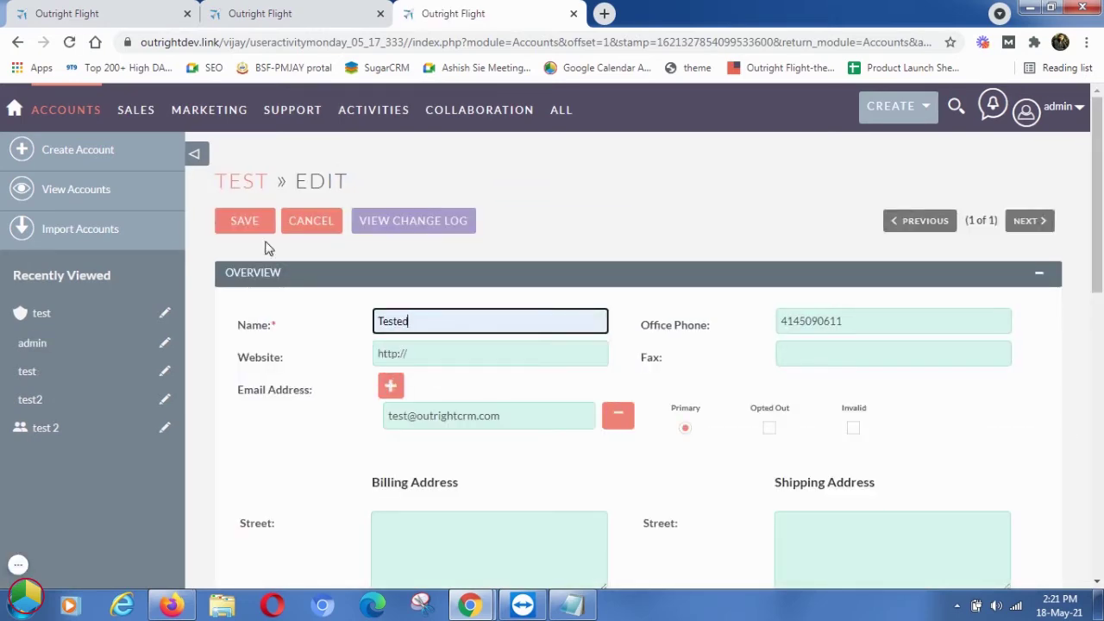
left_click(247, 226)
left_click(312, 14)
left_click(476, 13)
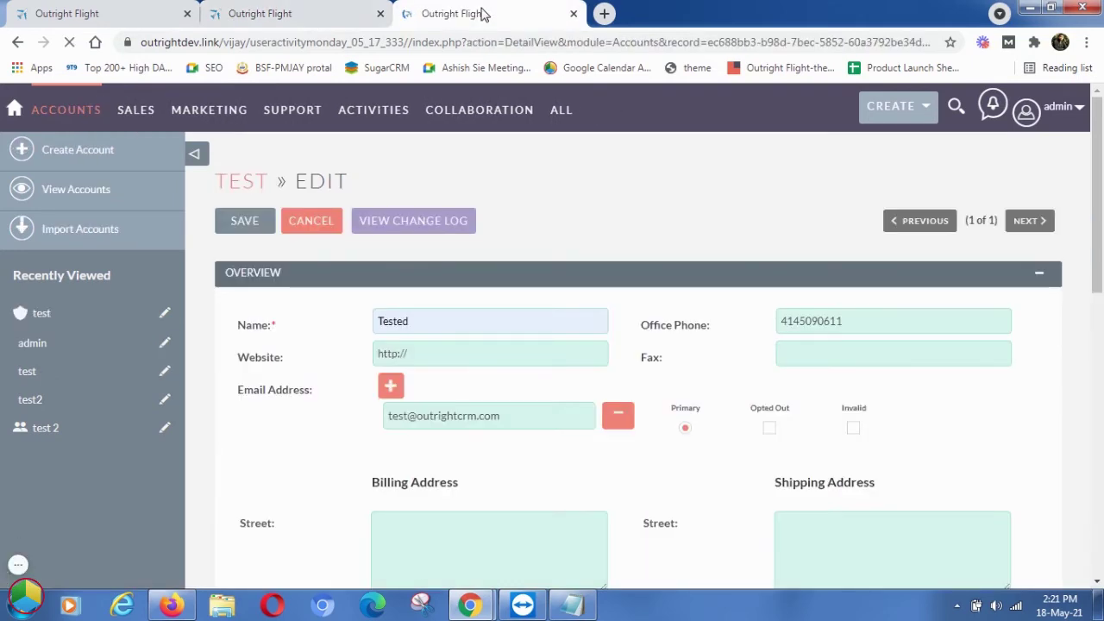
left_click(309, 15)
- Refresh the Activity Holder log, then delete the Tested account via Actions > Delete
right_click(208, 205)
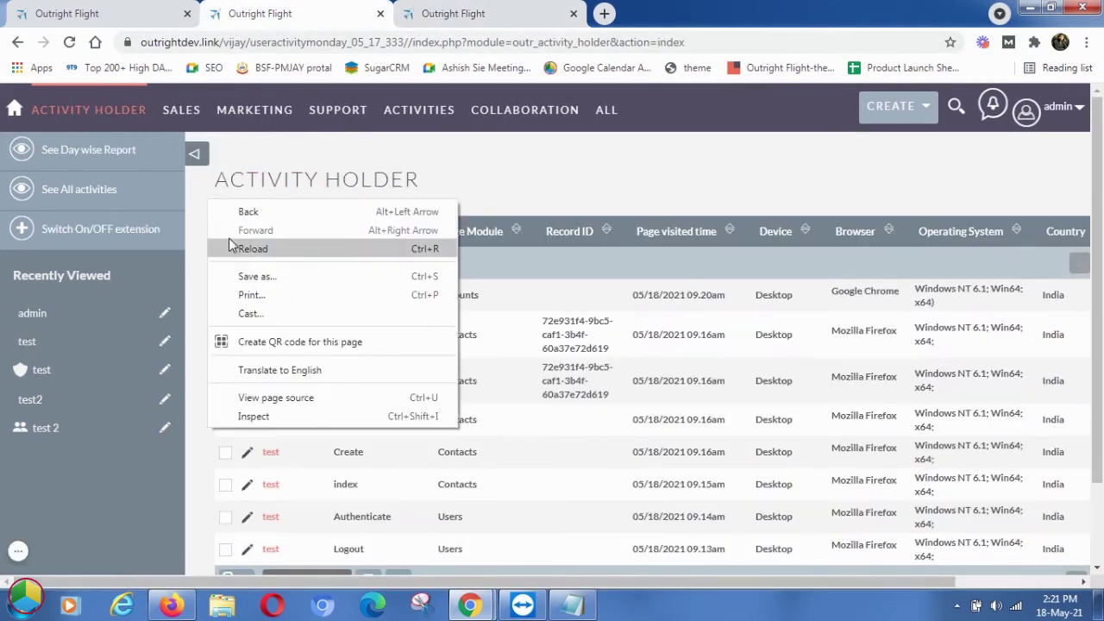
left_click(235, 243)
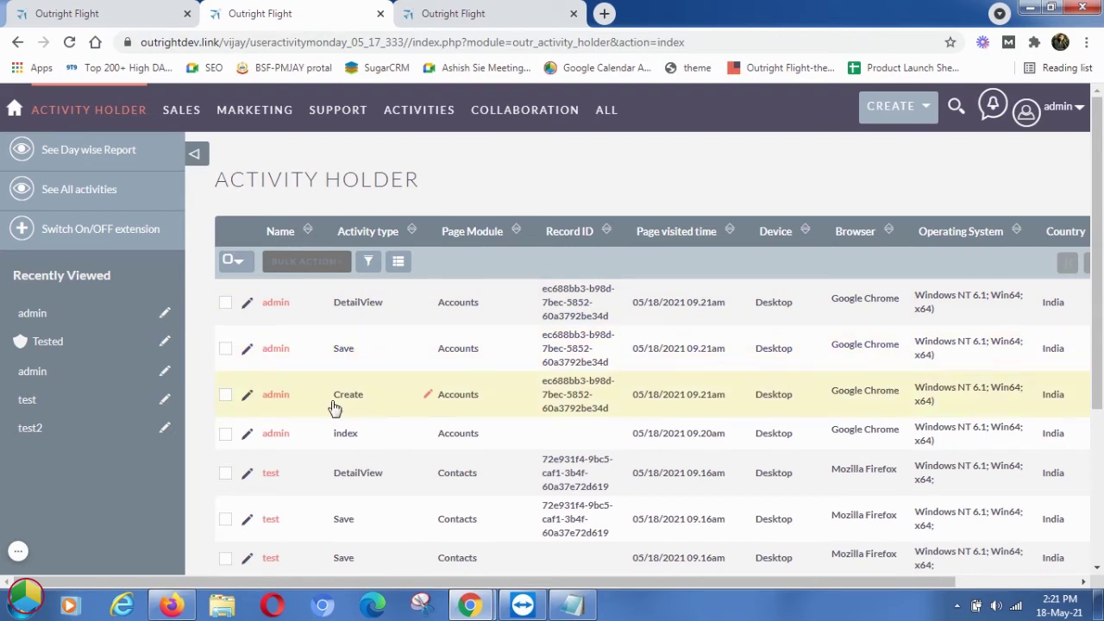
left_click(377, 303)
left_click(586, 216)
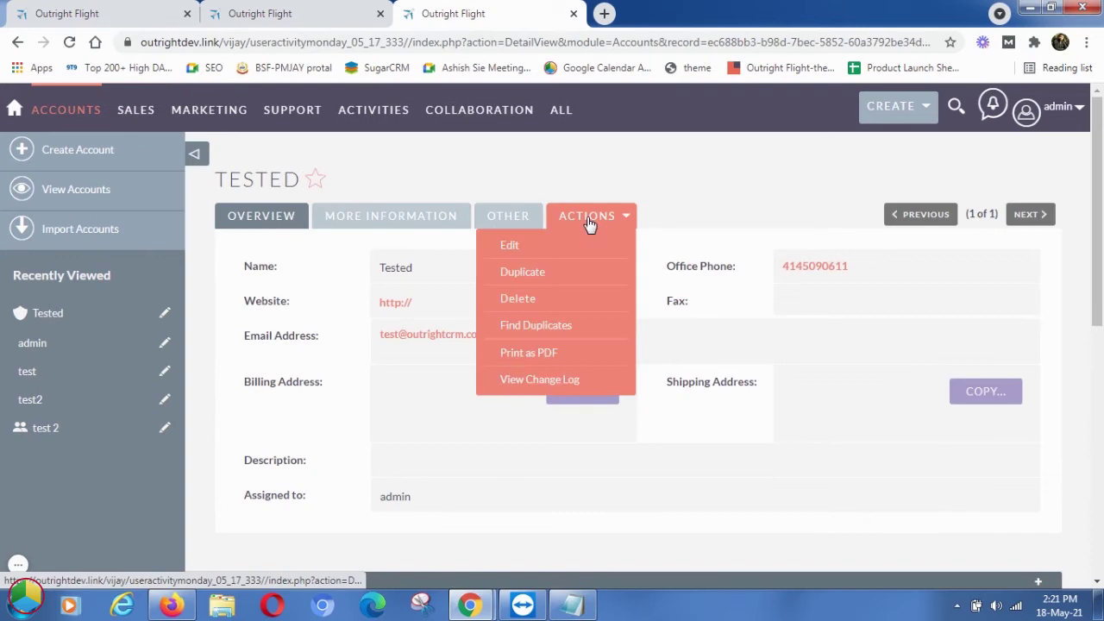
left_click(518, 299)
left_click(630, 135)
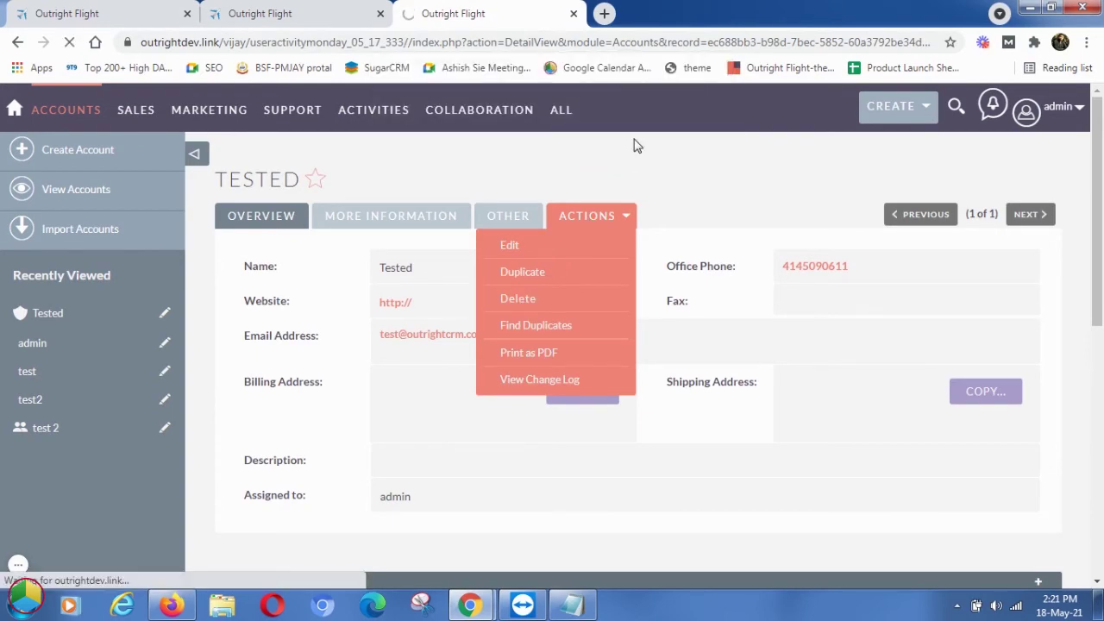
- Reload the Activity Holder log to show admin's Delete and ListView entries for Accounts
left_click(304, 13)
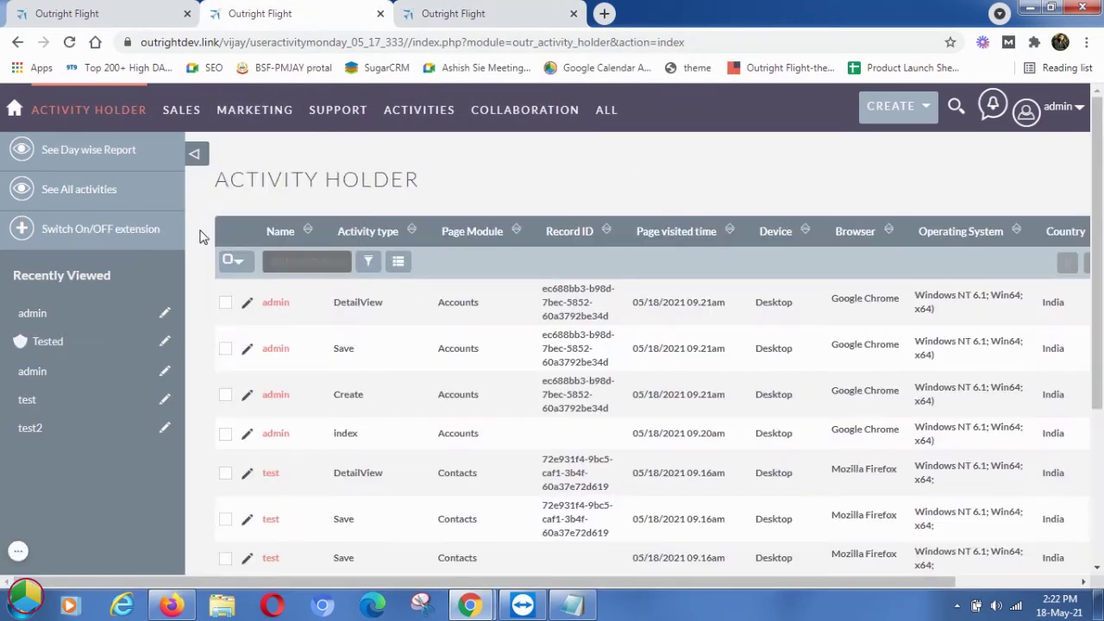
right_click(201, 290)
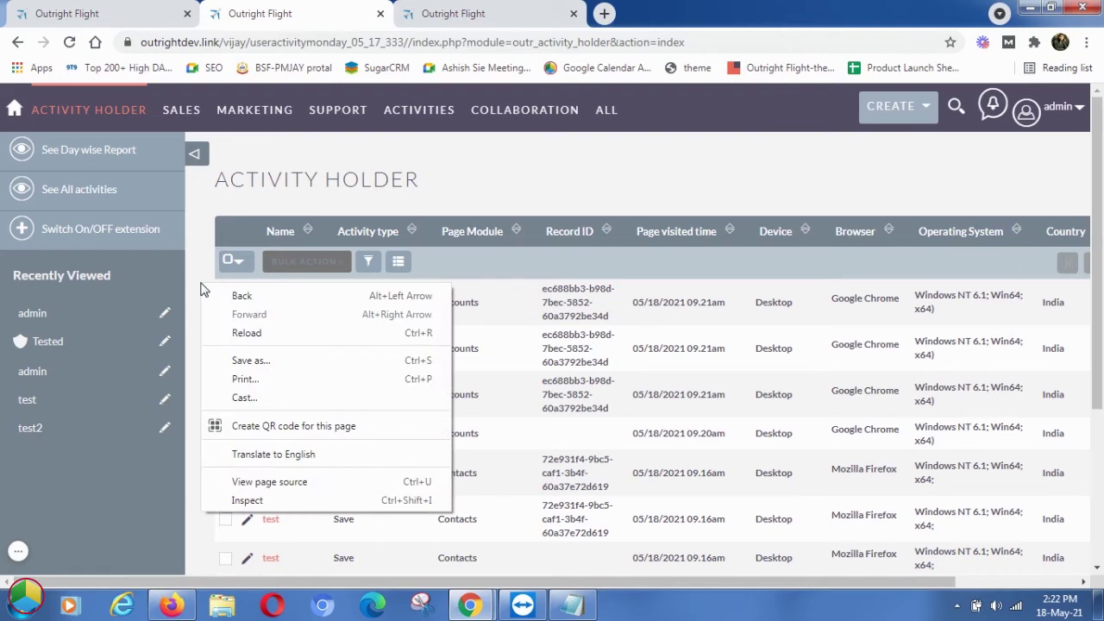
left_click(222, 333)
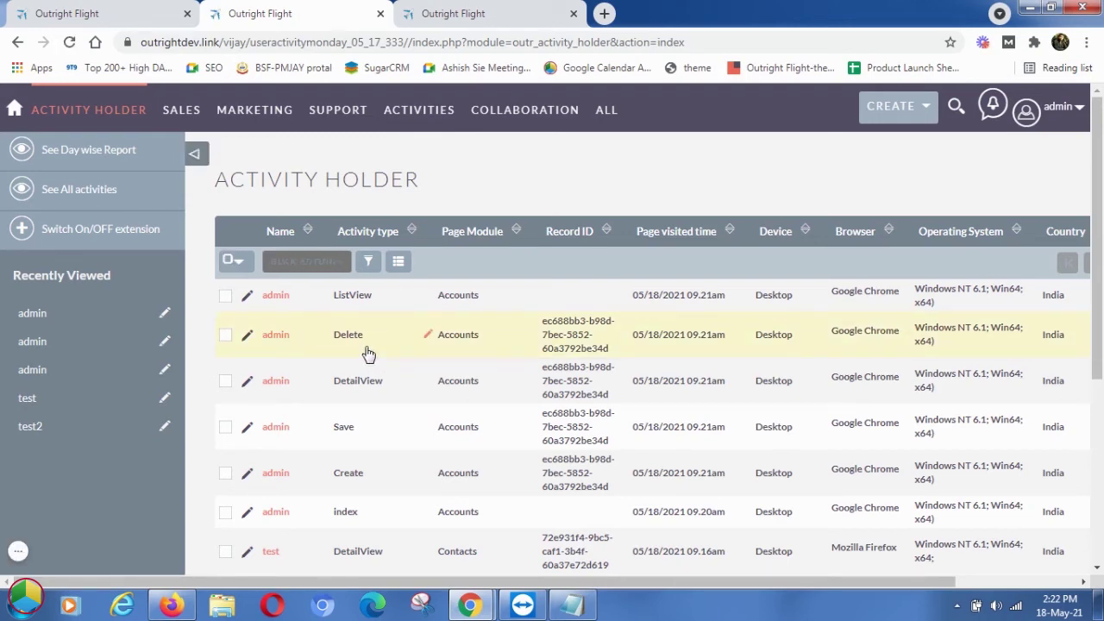
- Delete the test user's contact and reload the log to show the deletion
mouse_move(171, 605)
left_click(172, 518)
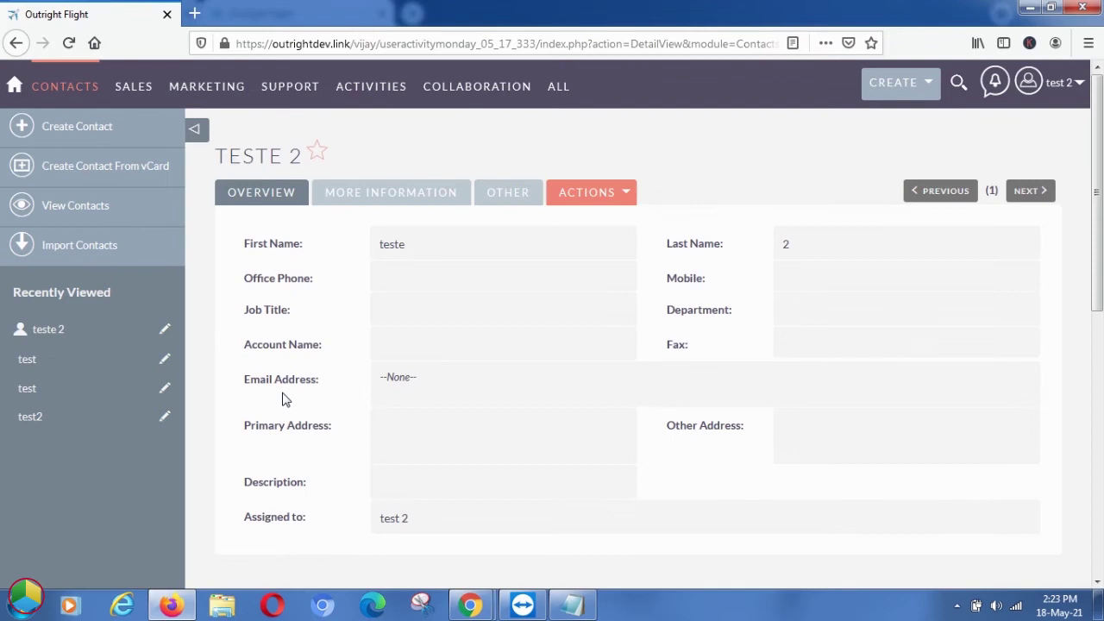
left_click(586, 192)
left_click(518, 274)
left_click(539, 289)
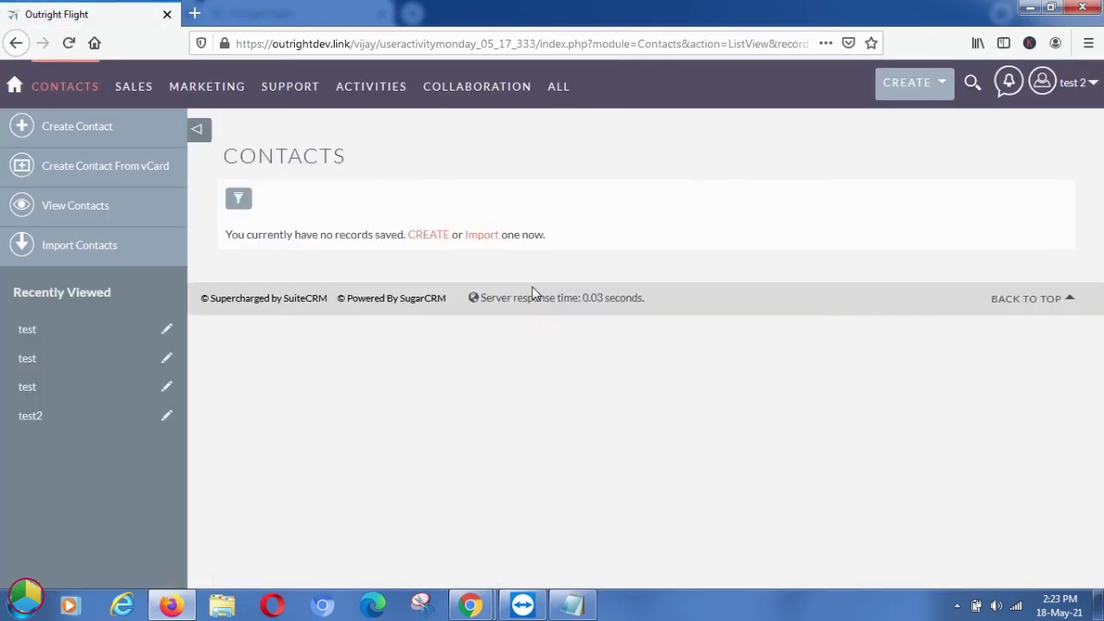
mouse_move(470, 604)
left_click(401, 539)
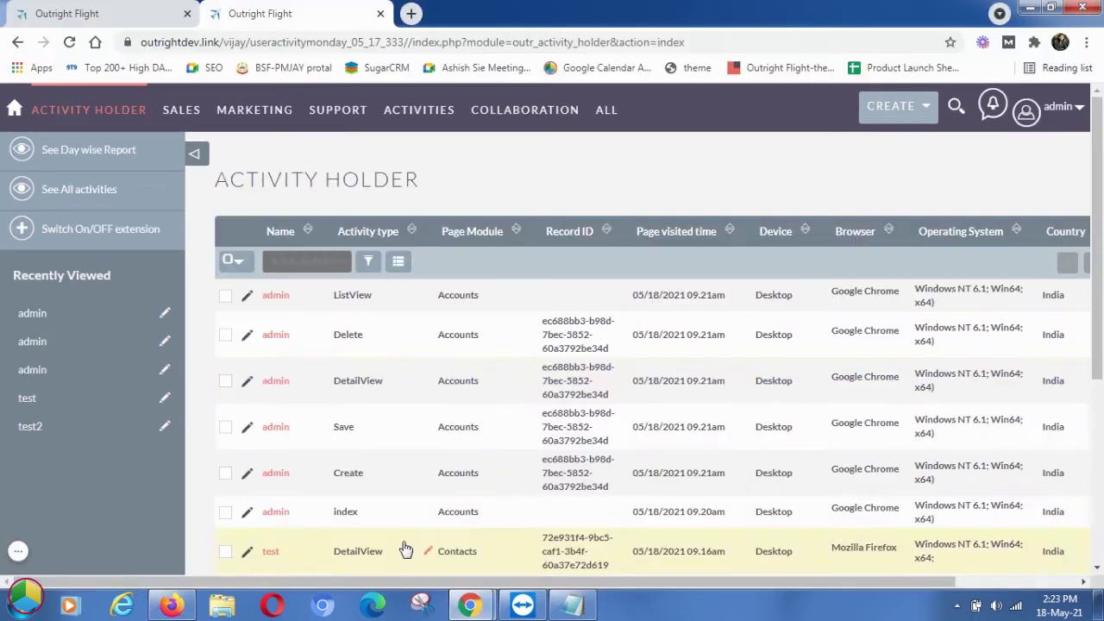
left_click(70, 43)
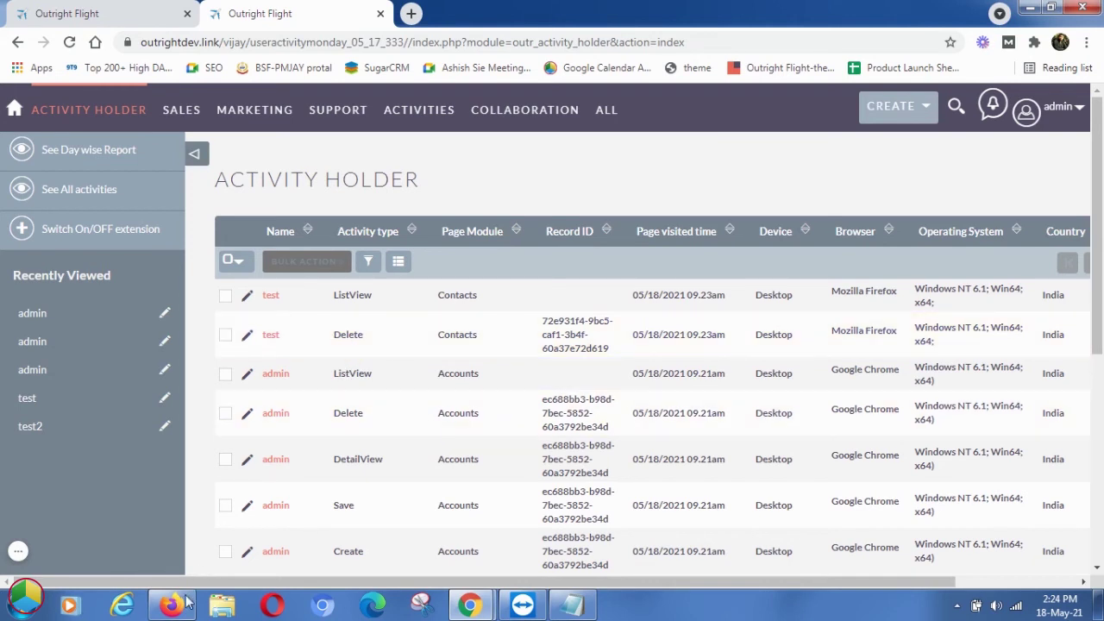
- Log the test user out and reload the log to show the Logout entry
key("alt+Tab")
mouse_move(1059, 106)
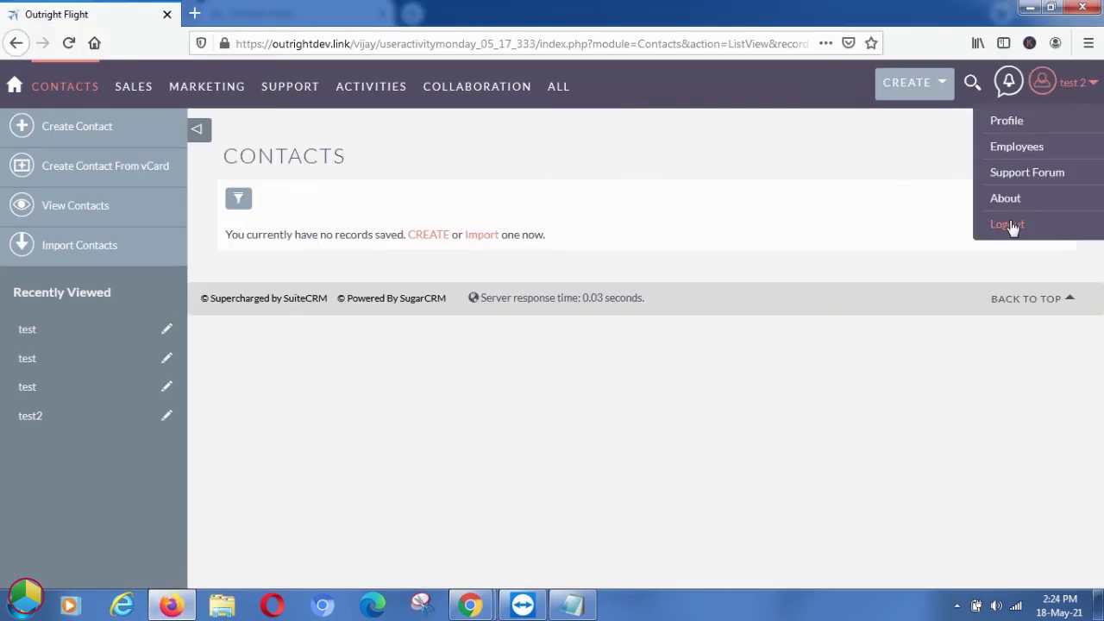
left_click(1008, 224)
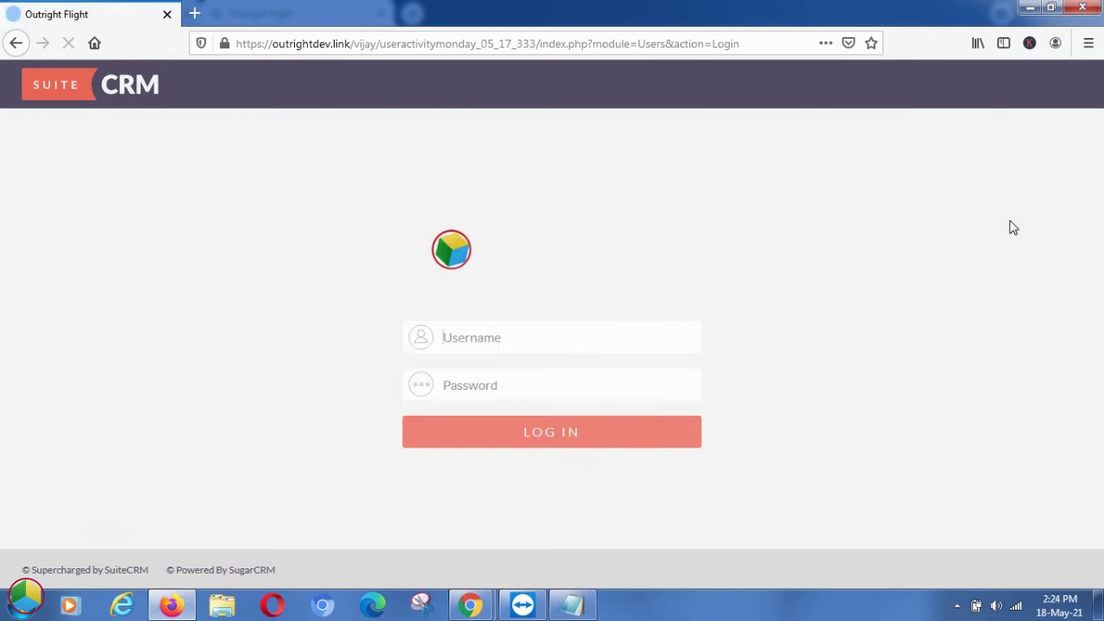
mouse_move(480, 600)
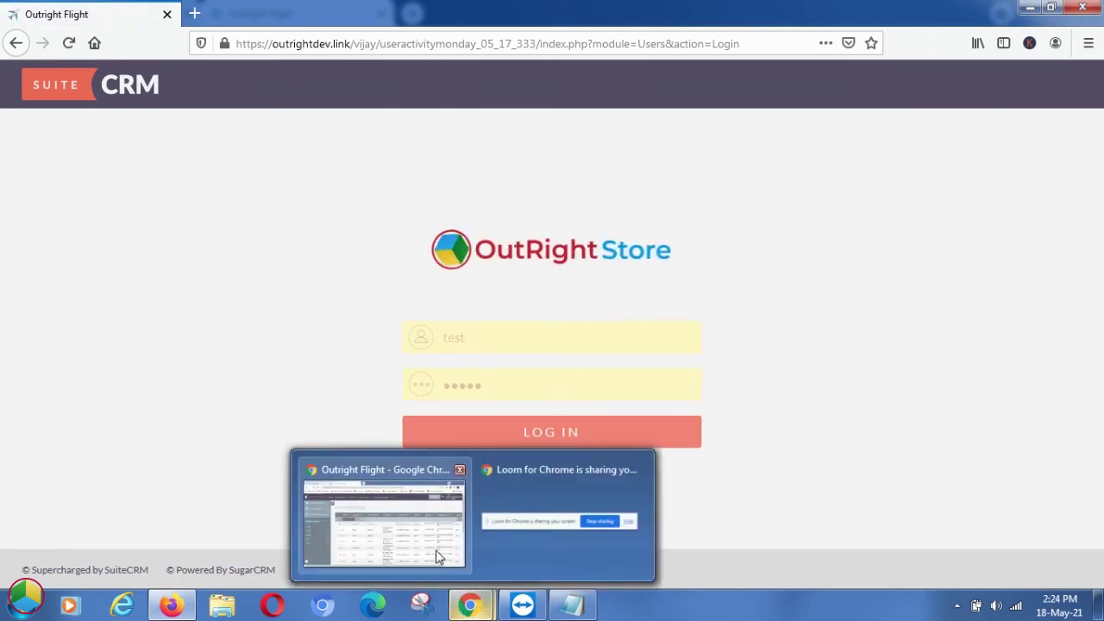
left_click(438, 552)
right_click(552, 170)
left_click(595, 218)
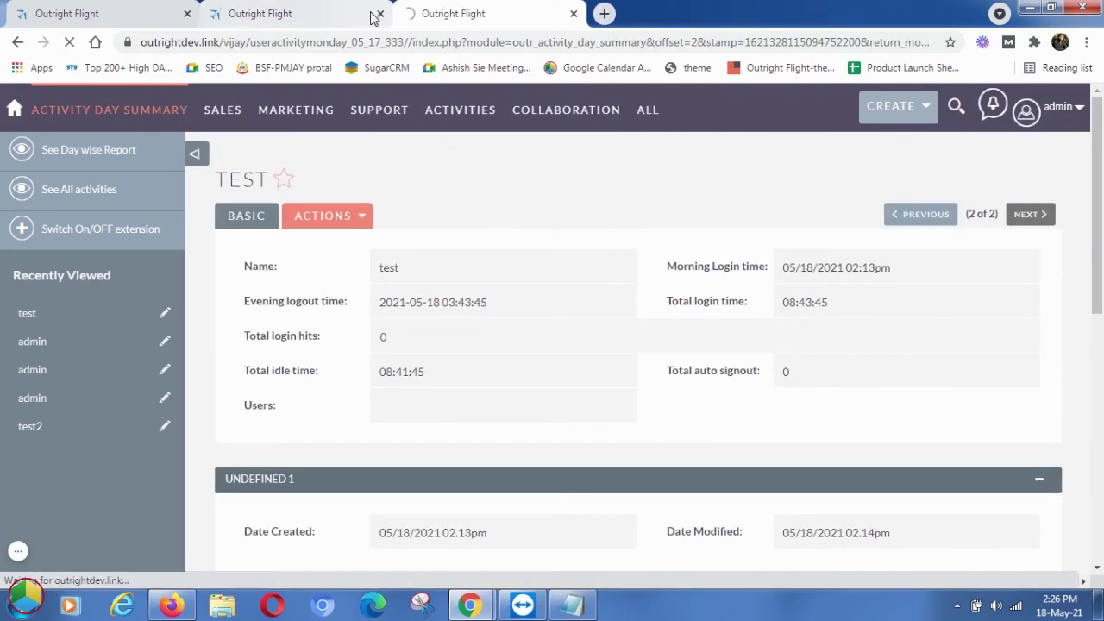
- Open Activity Holder from the Administration page in a new tab
left_click(369, 13)
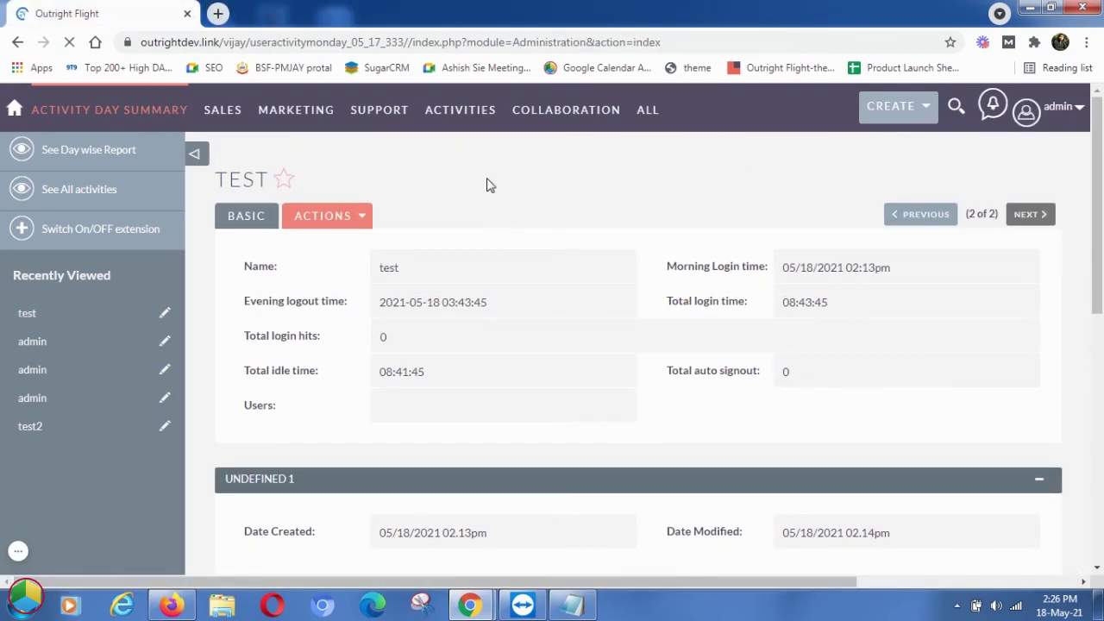
left_click_drag(1097, 163, 1099, 548)
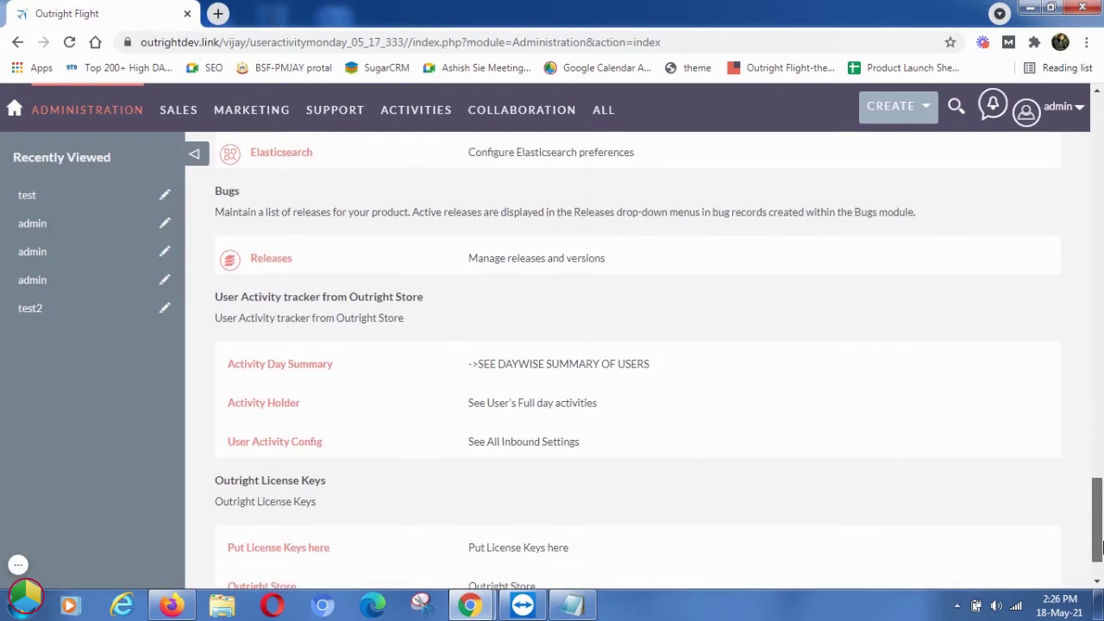
middle_click(259, 405)
left_click(289, 11)
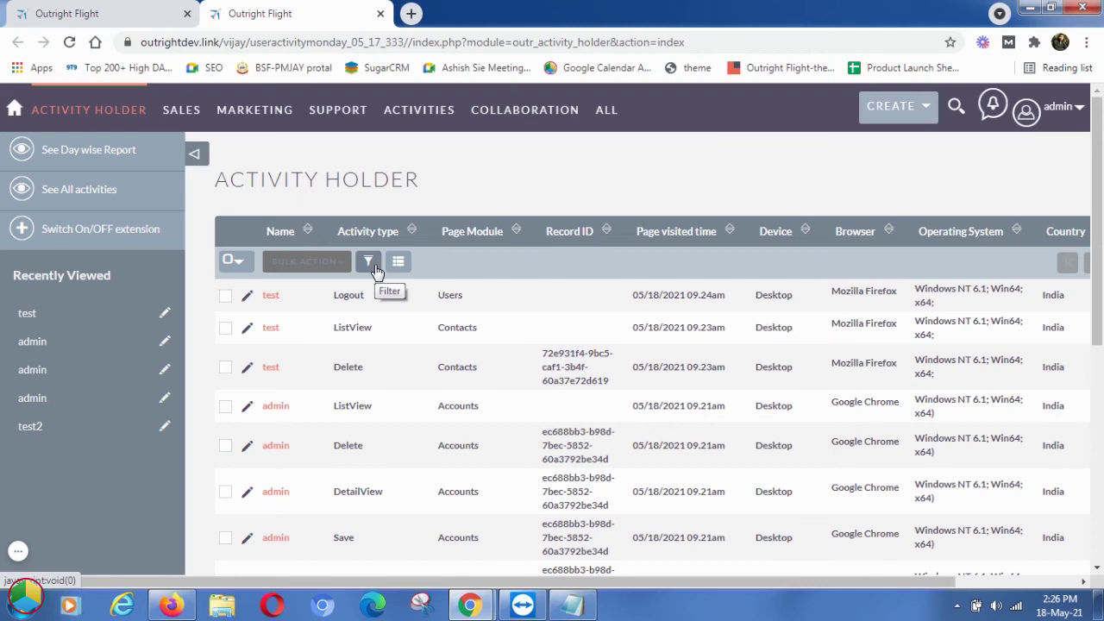
- Filter the Activity Holder list by Activity type delete, then show all activities again
left_click(231, 259)
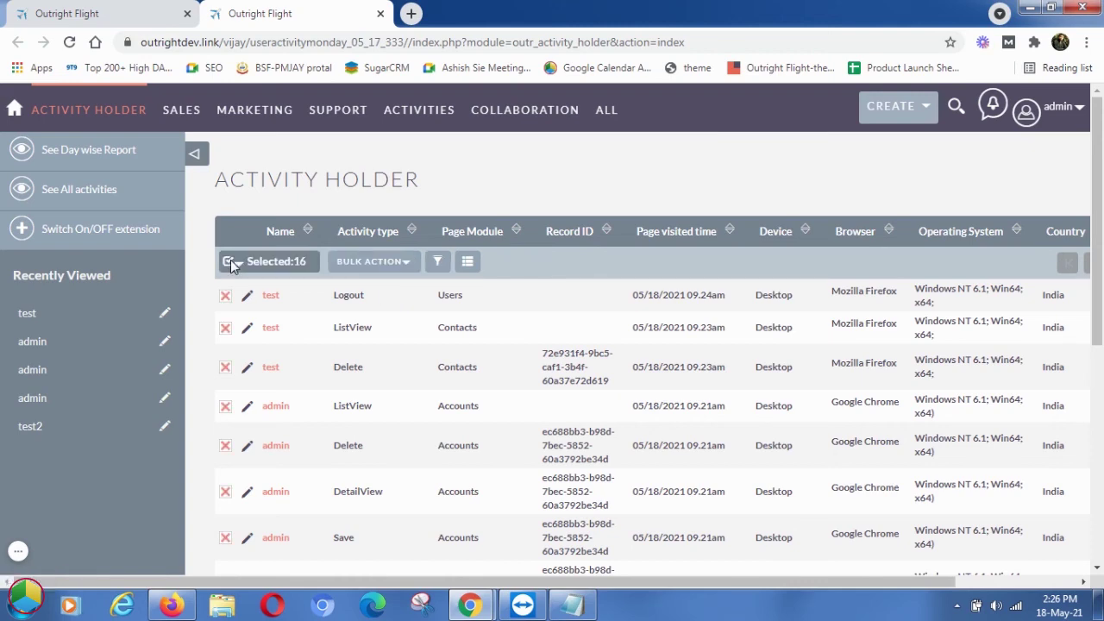
left_click(433, 263)
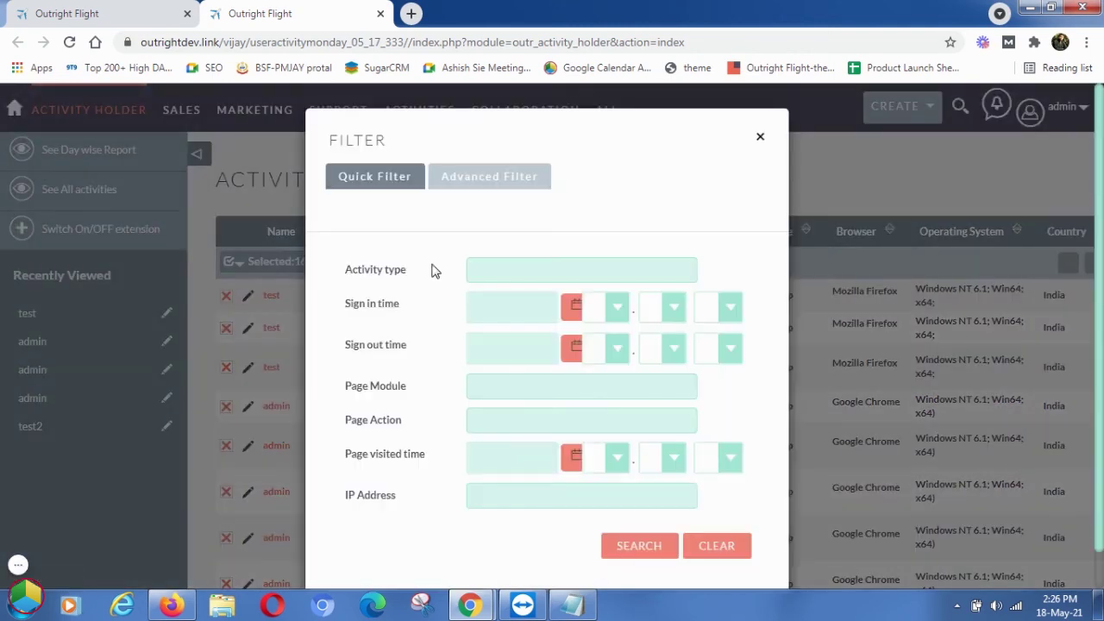
left_click(489, 275)
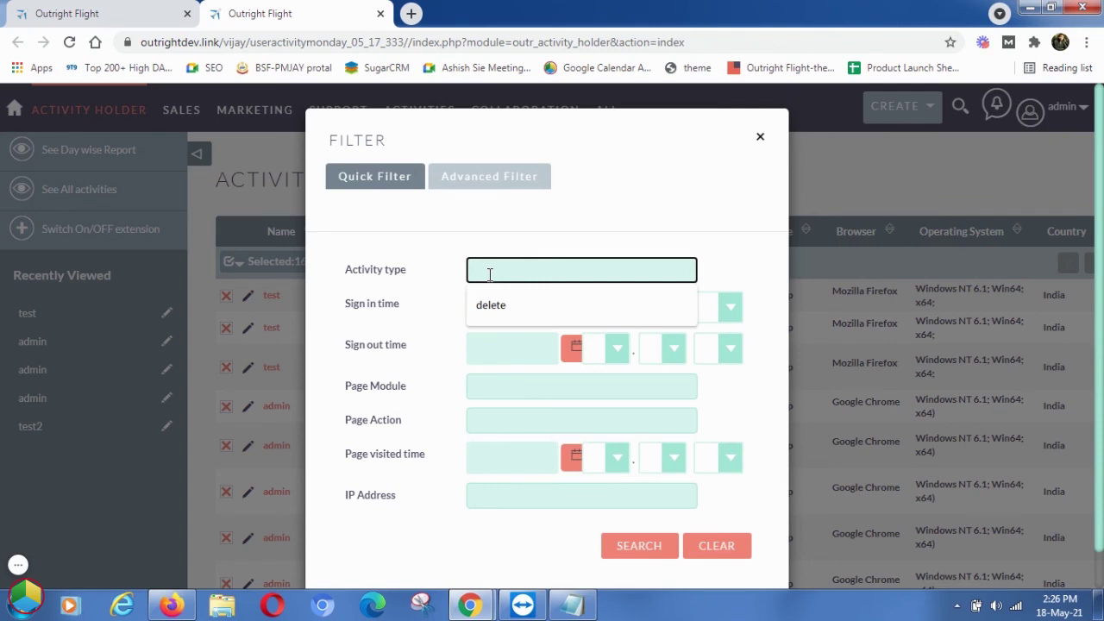
left_click(488, 302)
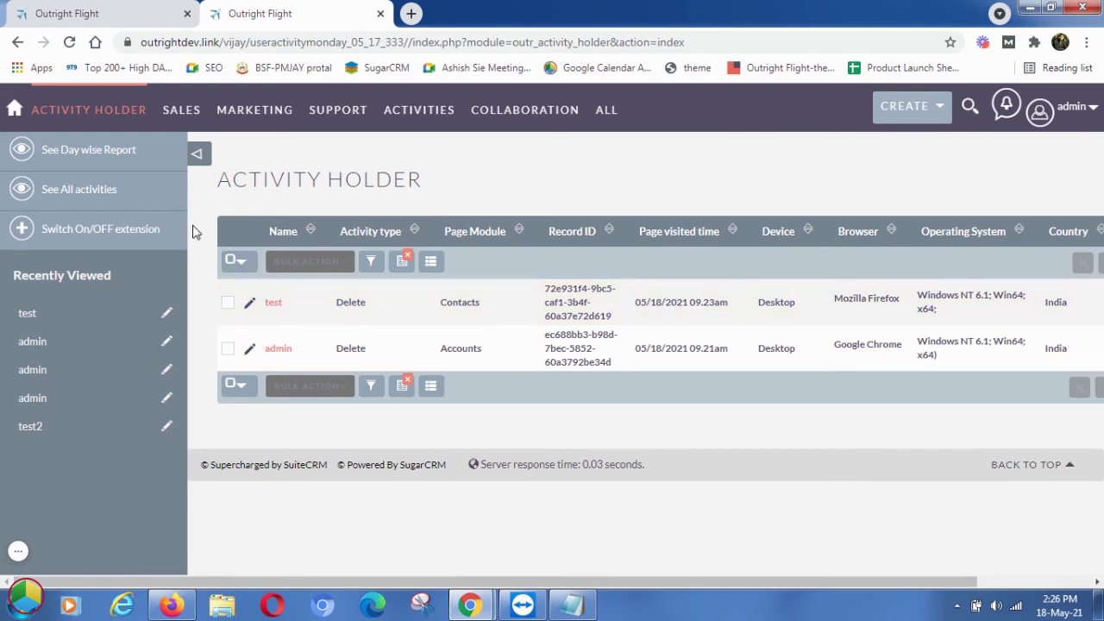
left_click(110, 186)
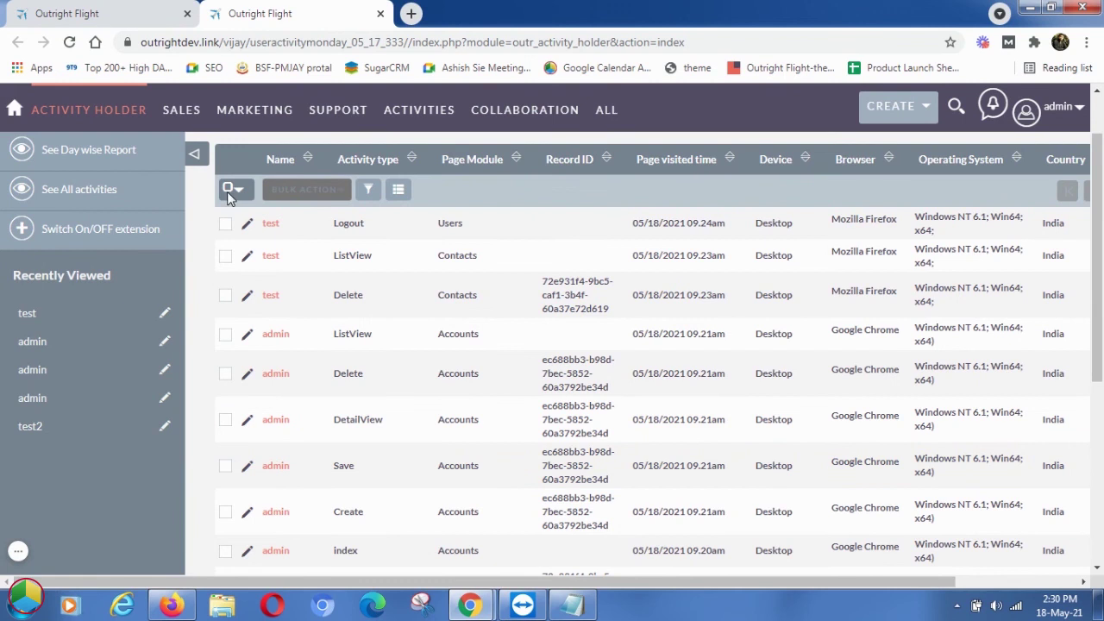
- Select all 16 Activity Holder records and export them to Activity Holder.csv
left_click(230, 195)
left_click(415, 194)
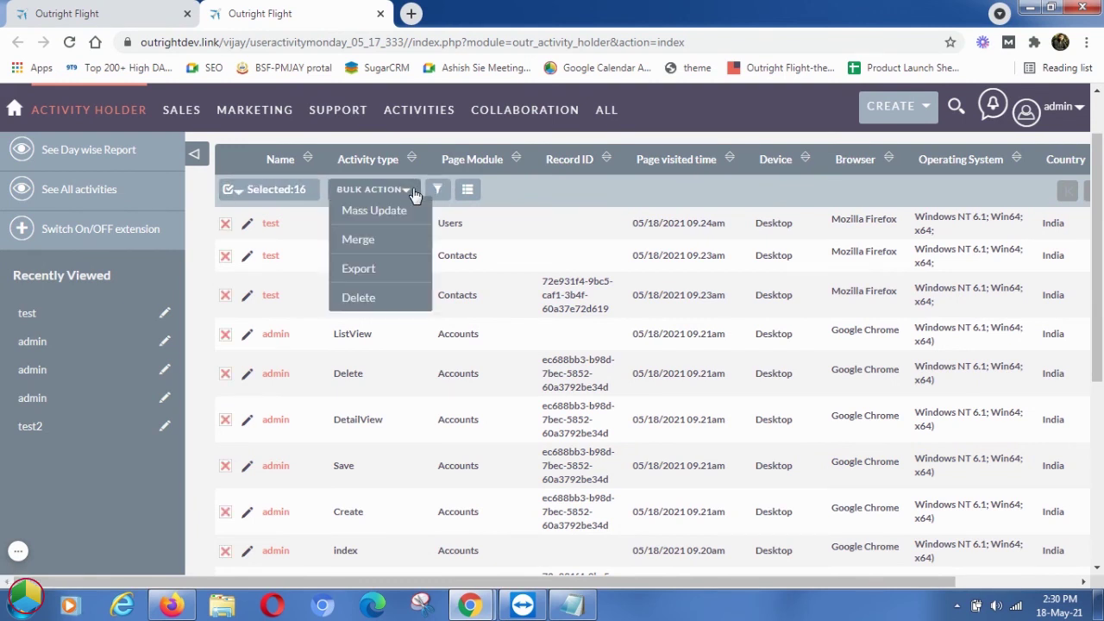
left_click(370, 271)
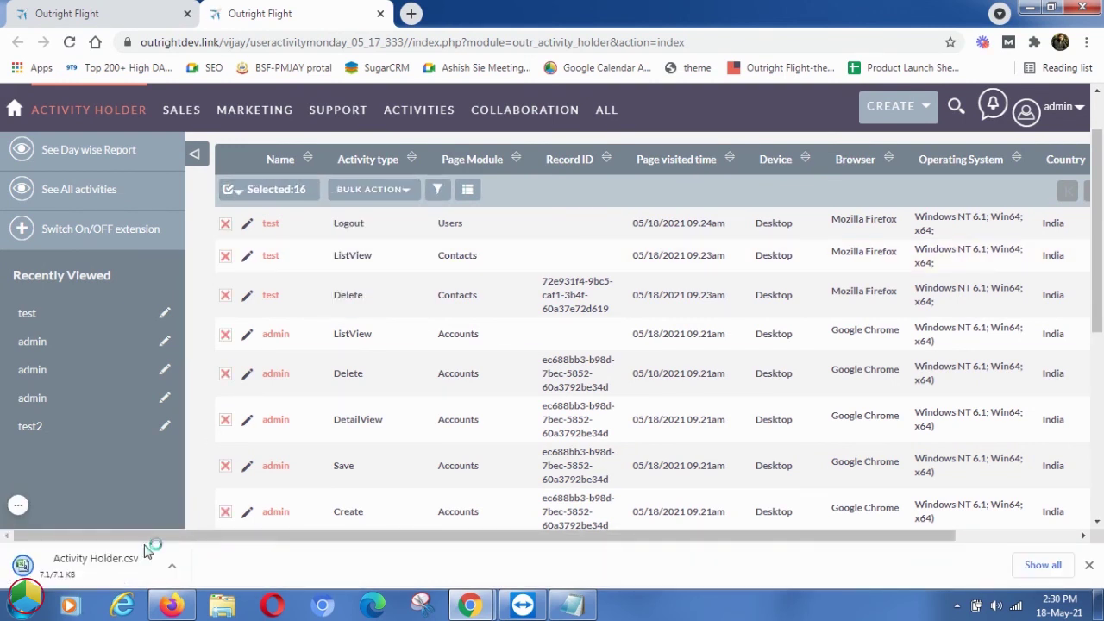